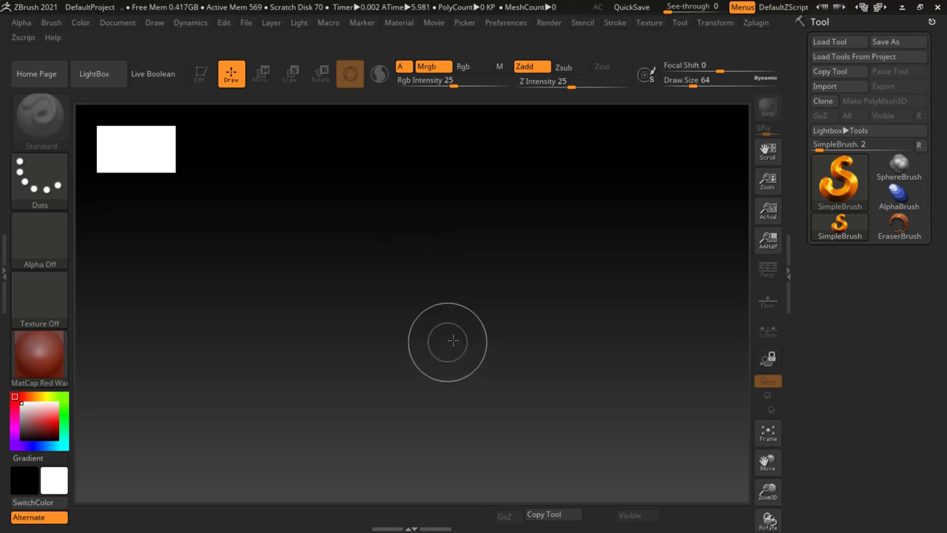
Pick Plane3D from the Tool picker and draw it onto the canvas
click(840, 189)
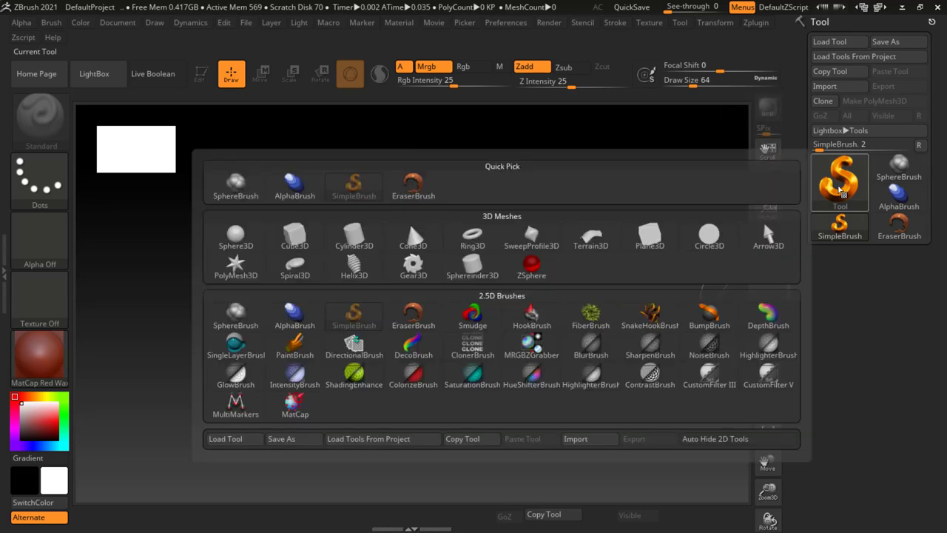
click(649, 237)
mouse_move(348, 249)
mouse_down()
mouse_move(372, 442)
mouse_move(351, 450)
mouse_up()
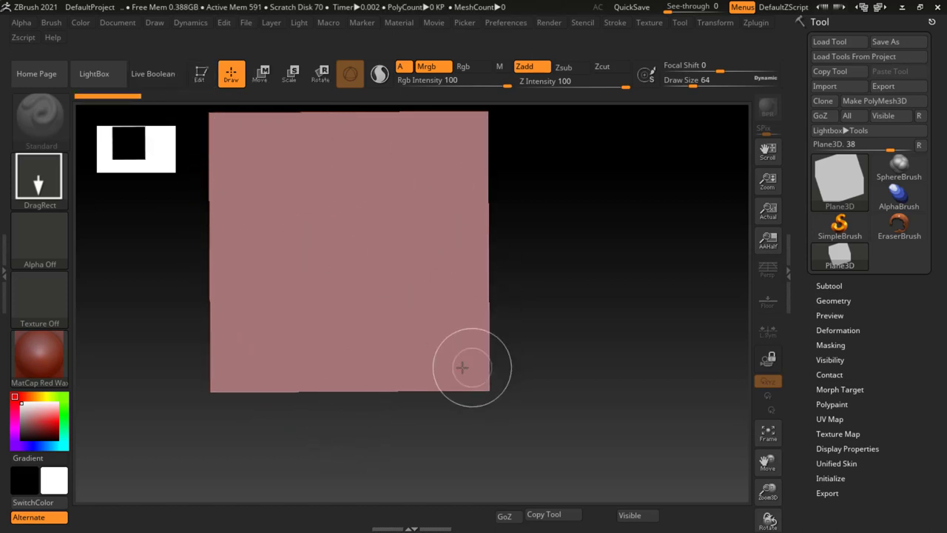
Make the plane editable, convert it to PolyMesh3D, and enlarge it in view
click(204, 76)
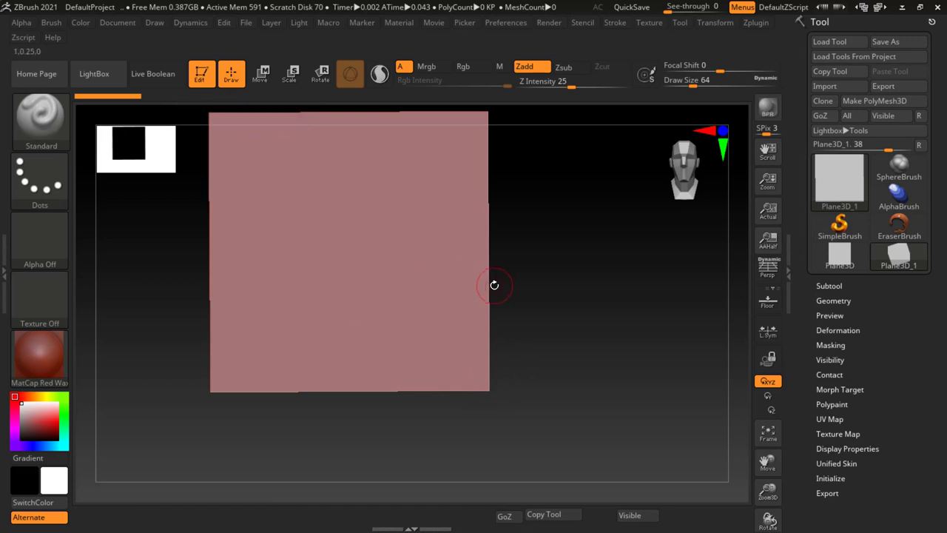
click(892, 102)
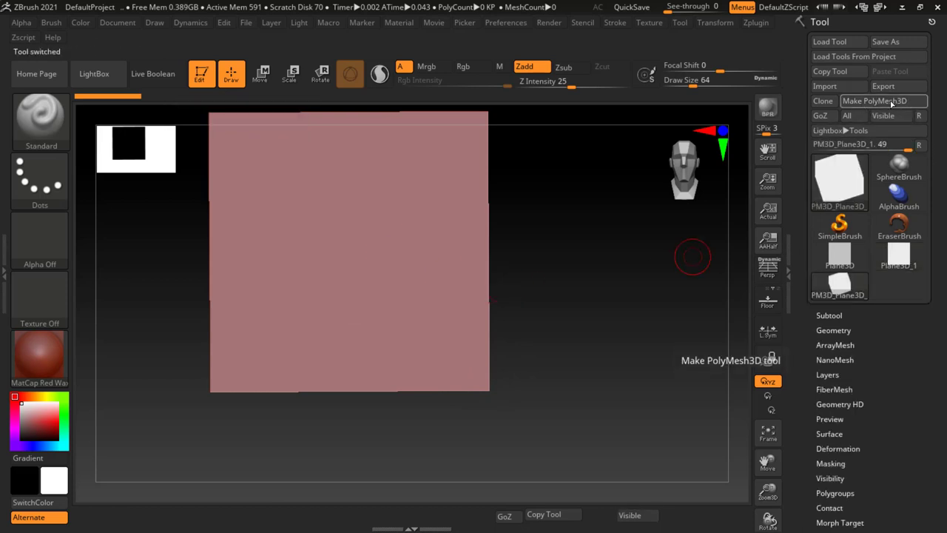
ctrl+right_drag(577, 326, 620, 361)
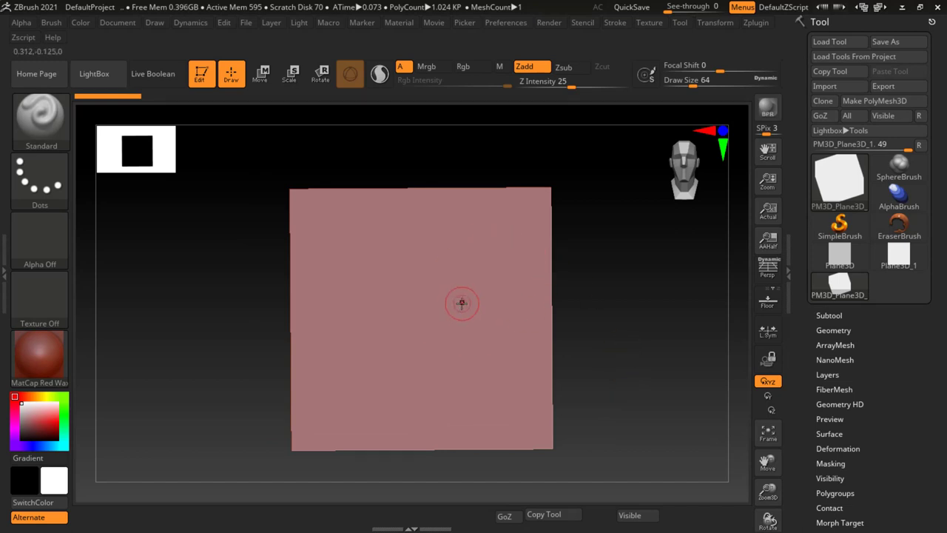
Filter the brush palette to C and select the CurveLathe brush
key(b)
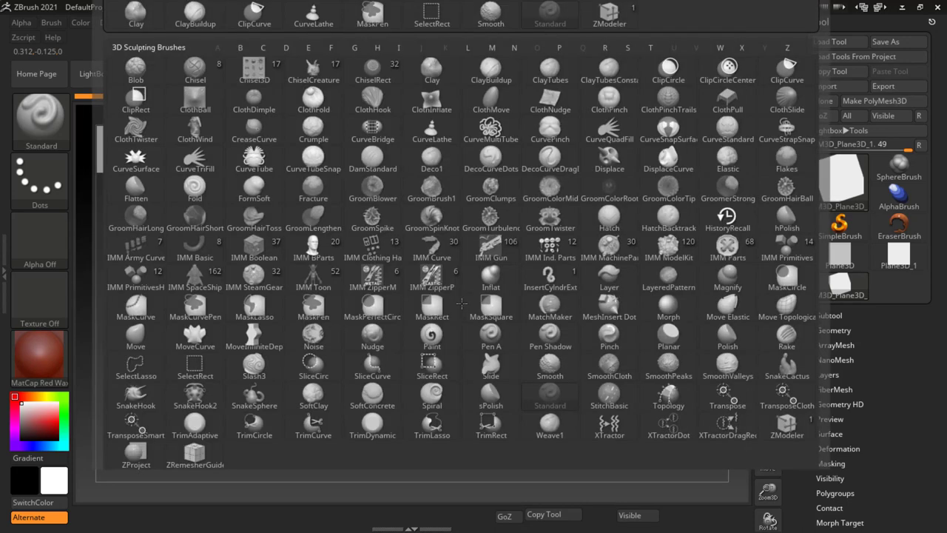
key(c)
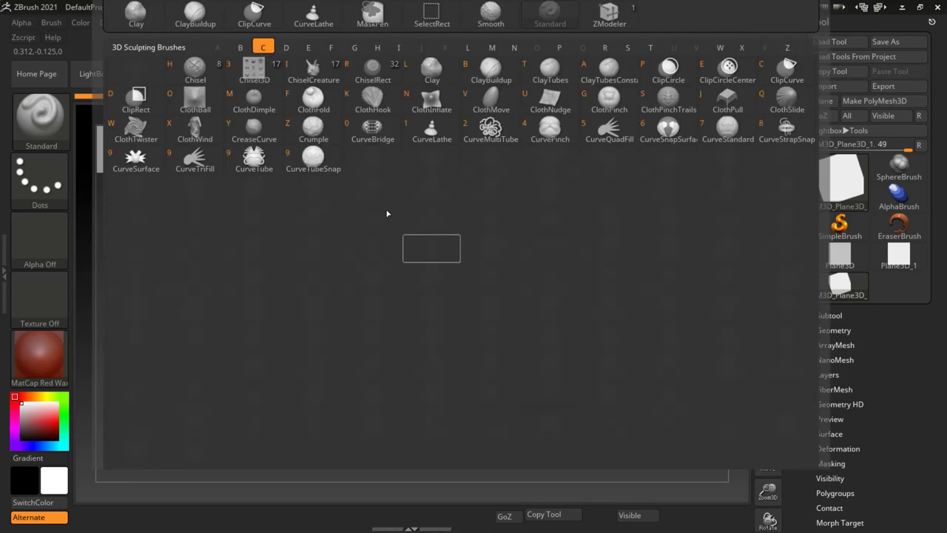
mouse_move(432, 131)
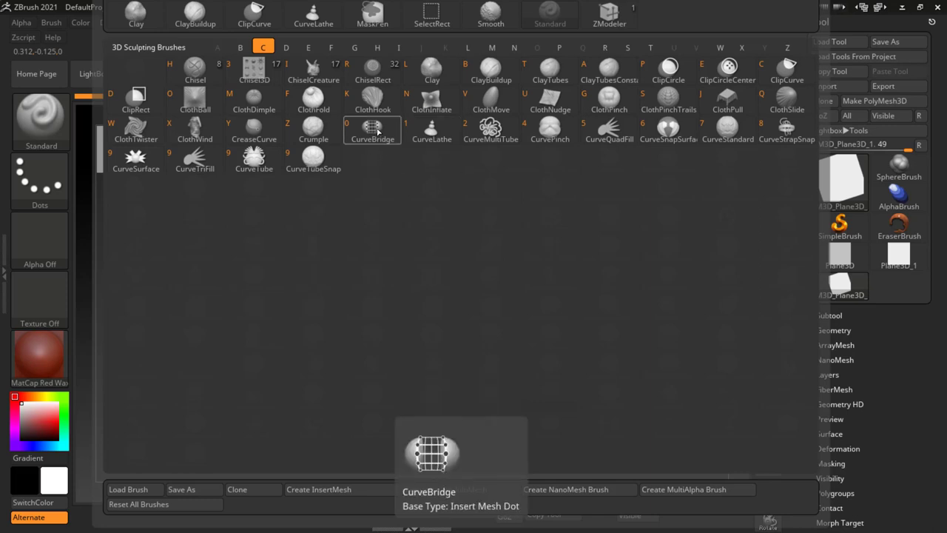
click(434, 131)
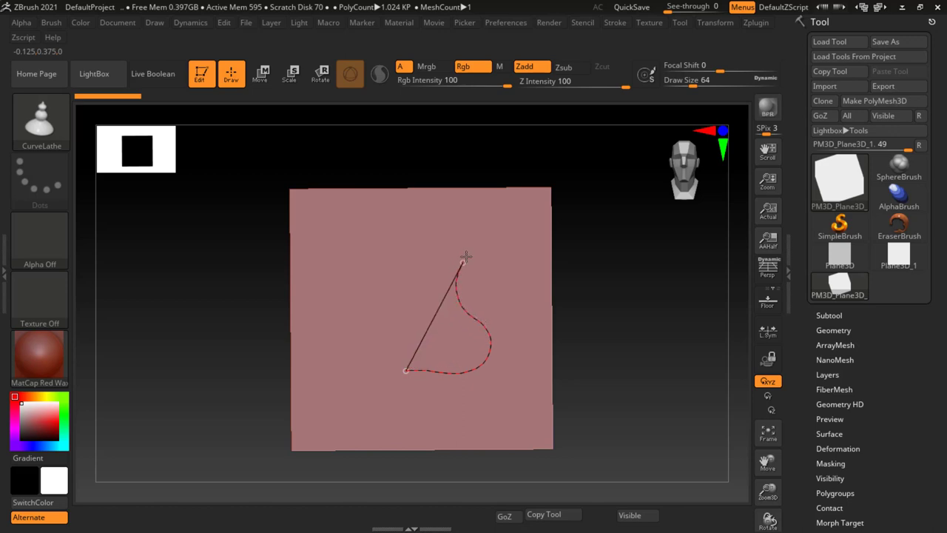
Draw the vase profile curve to lathe a spool-shaped mesh, then orbit and zoom in
mouse_move(474, 236)
mouse_down()
mouse_move(465, 214)
mouse_move(444, 205)
mouse_move(406, 208)
mouse_up()
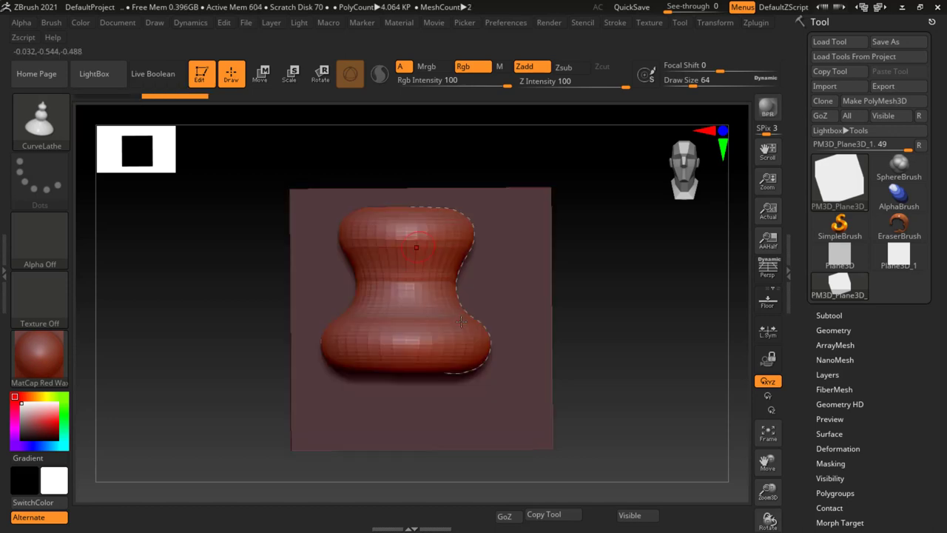
key(shift)
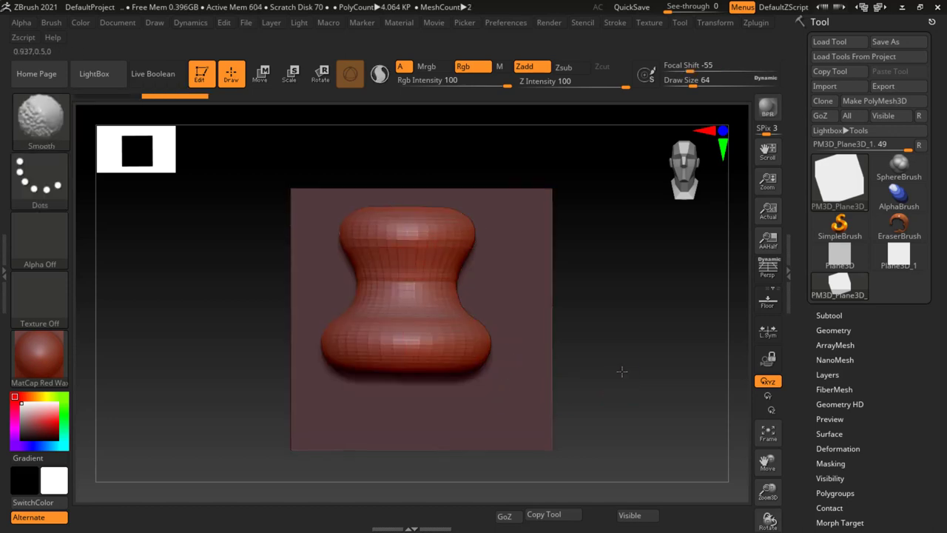
key(space)
mouse_move(670, 362)
mouse_down()
mouse_move(640, 294)
mouse_move(653, 413)
mouse_up()
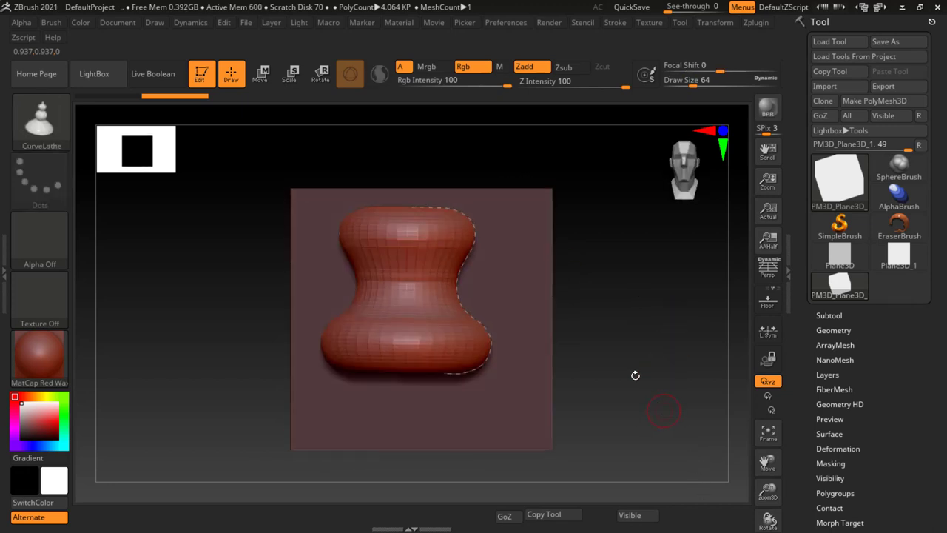
drag(635, 375, 628, 269)
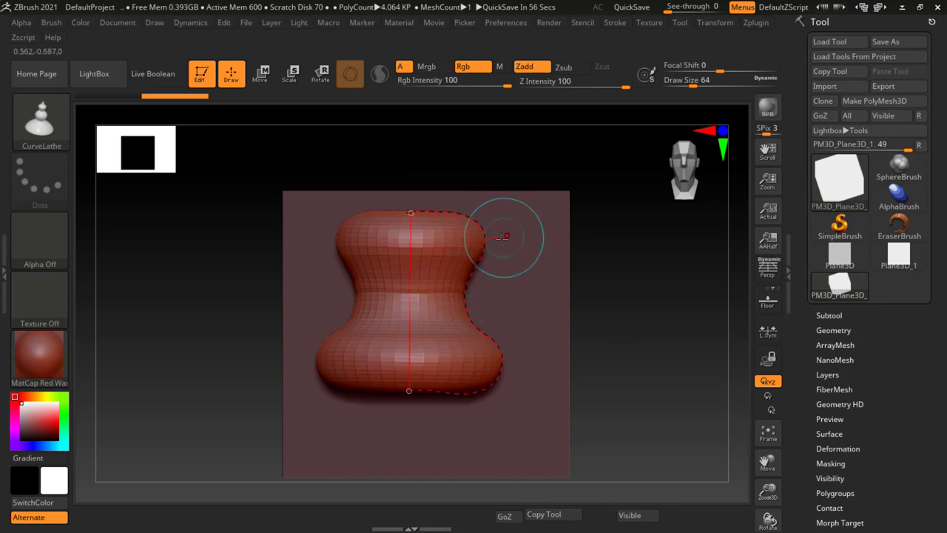
Try reshaping the profile's upper bulge, undo back to the hourglass, and open the Stroke settings
click(419, 212)
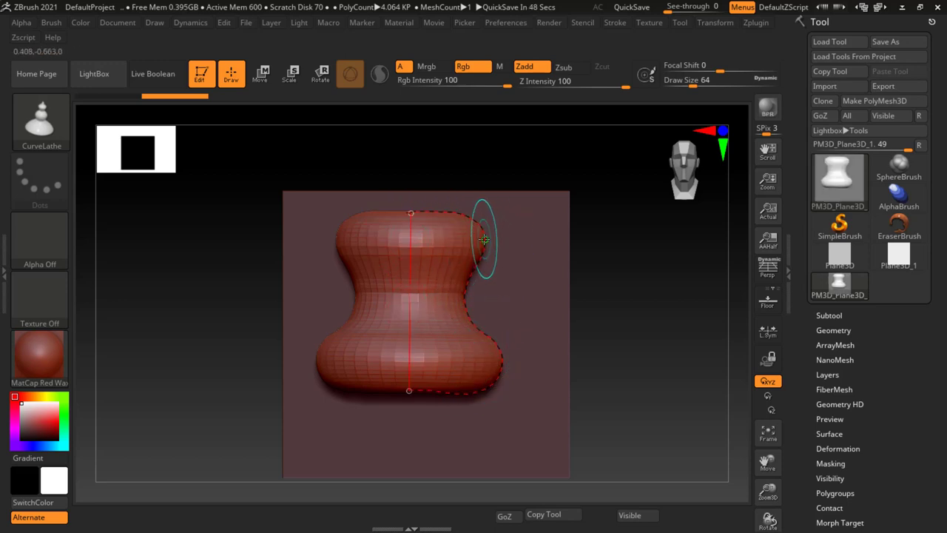
mouse_move(483, 239)
mouse_down()
mouse_move(472, 256)
mouse_move(496, 251)
mouse_move(497, 259)
mouse_up()
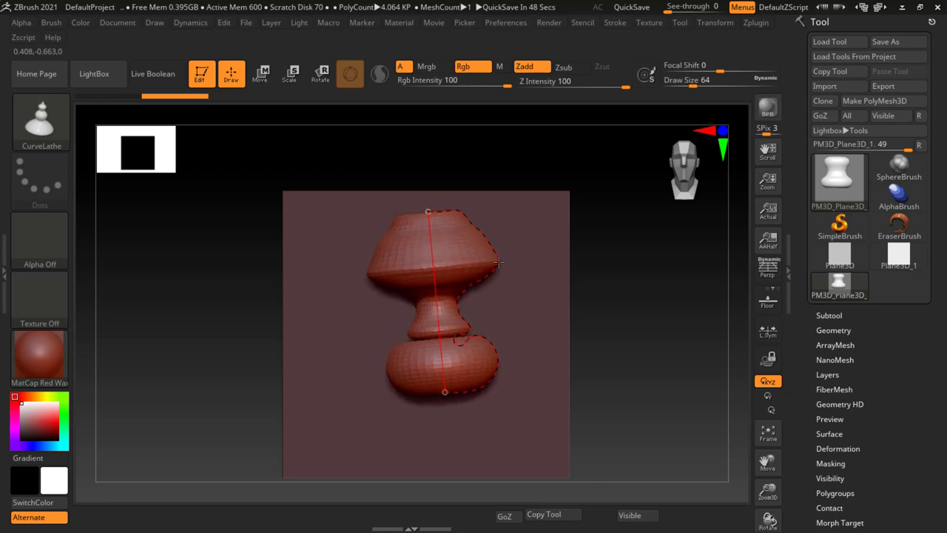
key(shift)
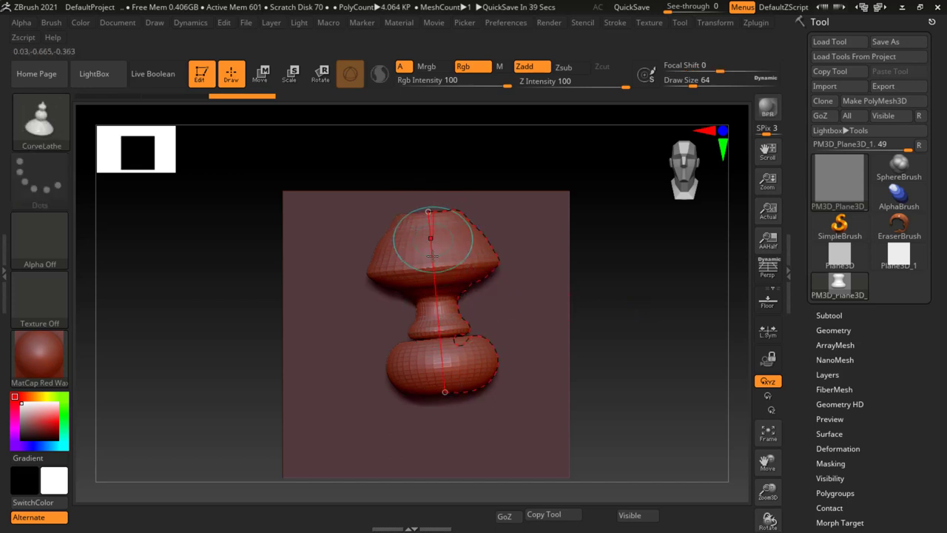
key(ctrl)
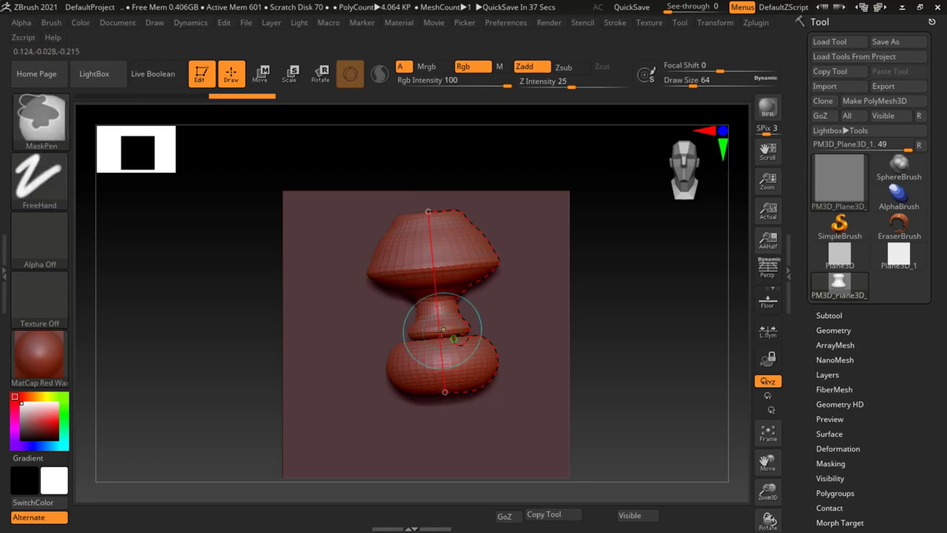
ctrl+click(442, 329)
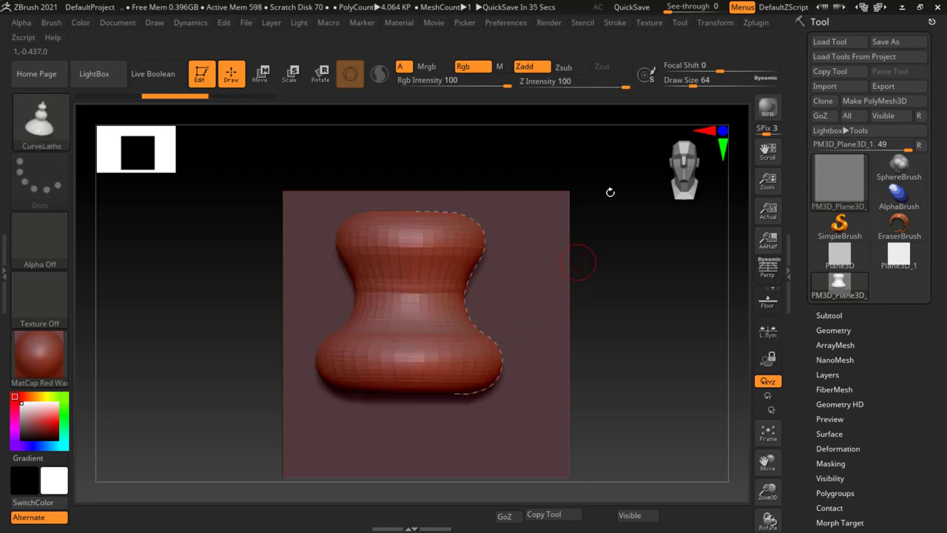
click(616, 22)
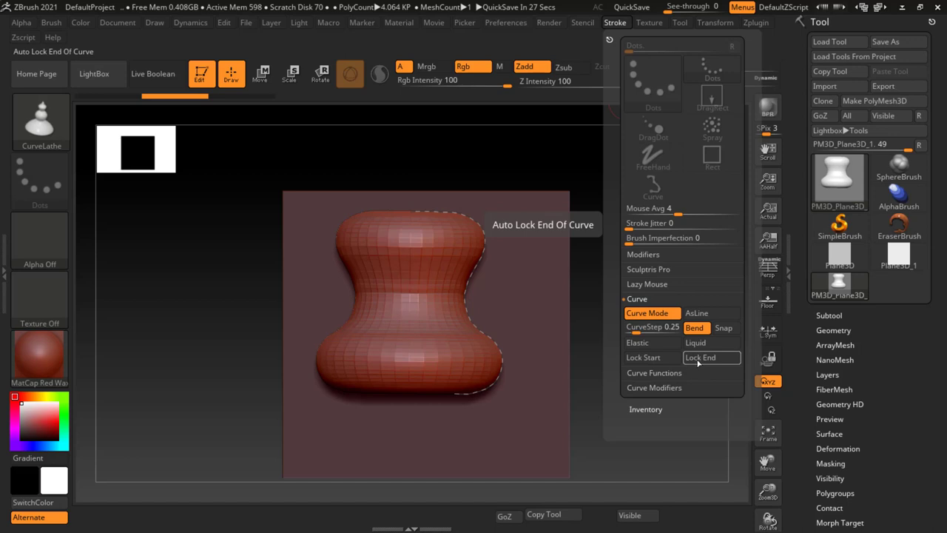
Turn on Lock Start and Lock End in Stroke > Curve
click(663, 361)
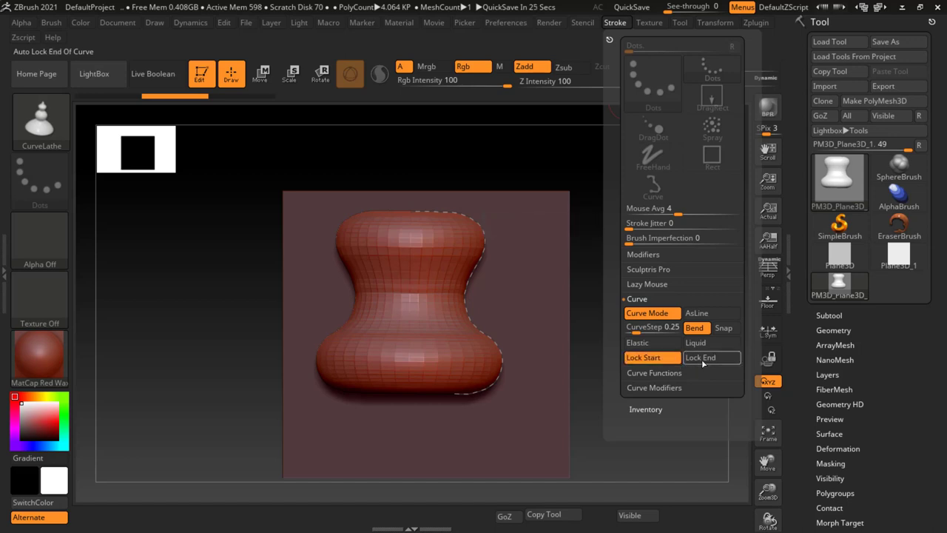
click(703, 363)
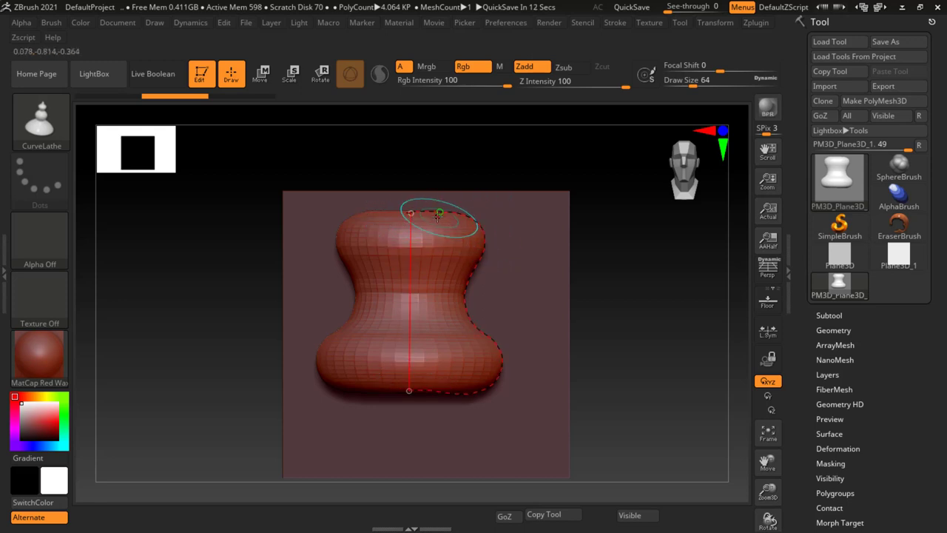
Drag the curve's middle to widen the lower bulge, add stepped ridges, and flare the base
mouse_move(486, 248)
mouse_down()
mouse_move(491, 227)
mouse_move(455, 252)
mouse_up()
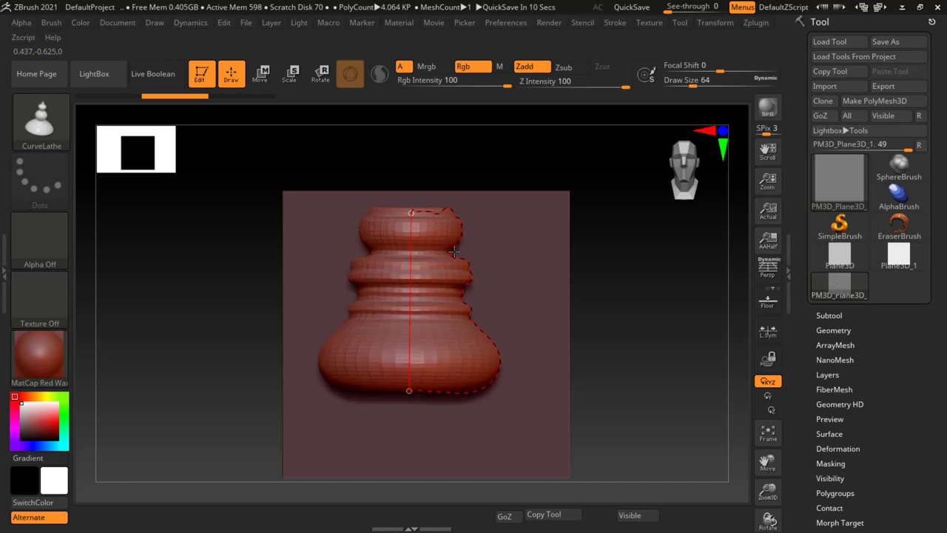
drag(416, 372, 512, 345)
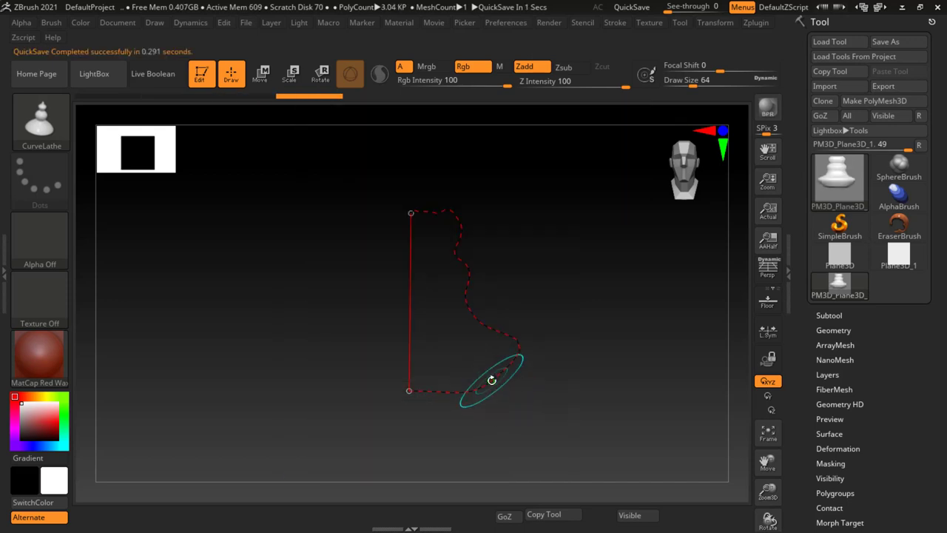
drag(491, 380, 509, 366)
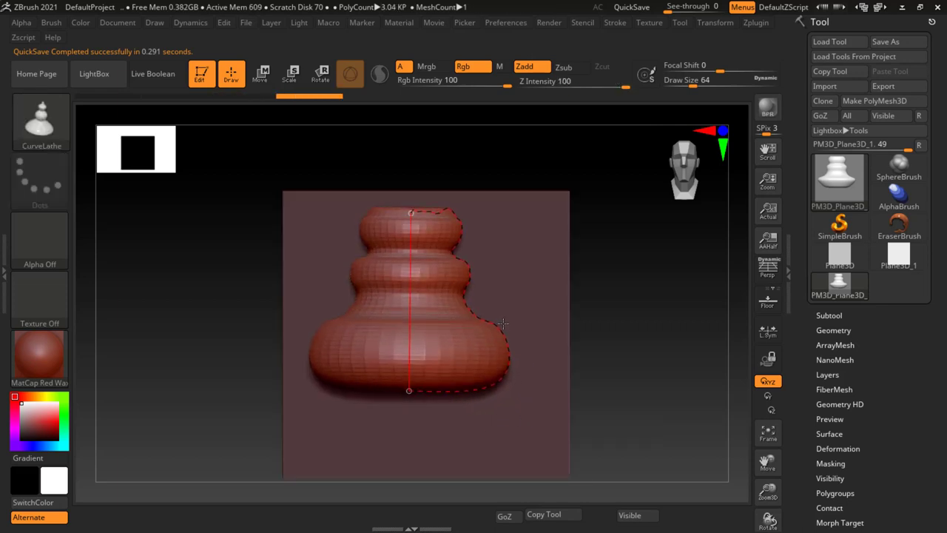
mouse_move(502, 329)
mouse_down()
mouse_move(491, 296)
mouse_move(455, 240)
mouse_move(442, 240)
mouse_up()
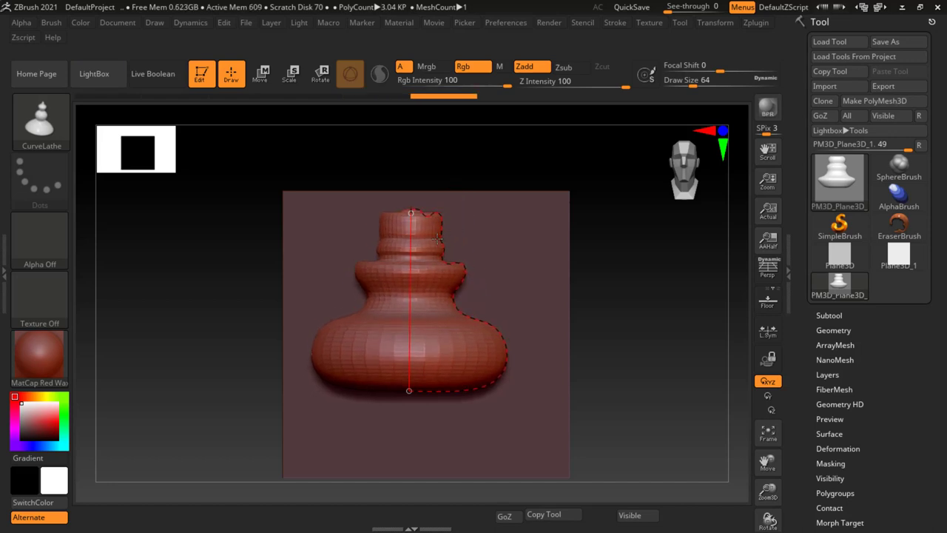
mouse_move(454, 290)
mouse_down()
mouse_move(459, 302)
mouse_move(456, 295)
mouse_up()
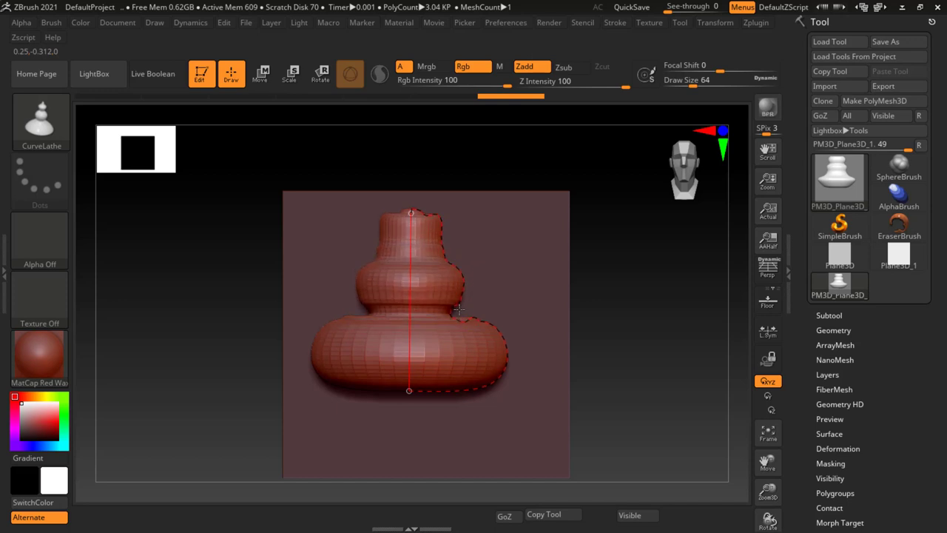
drag(455, 243, 454, 240)
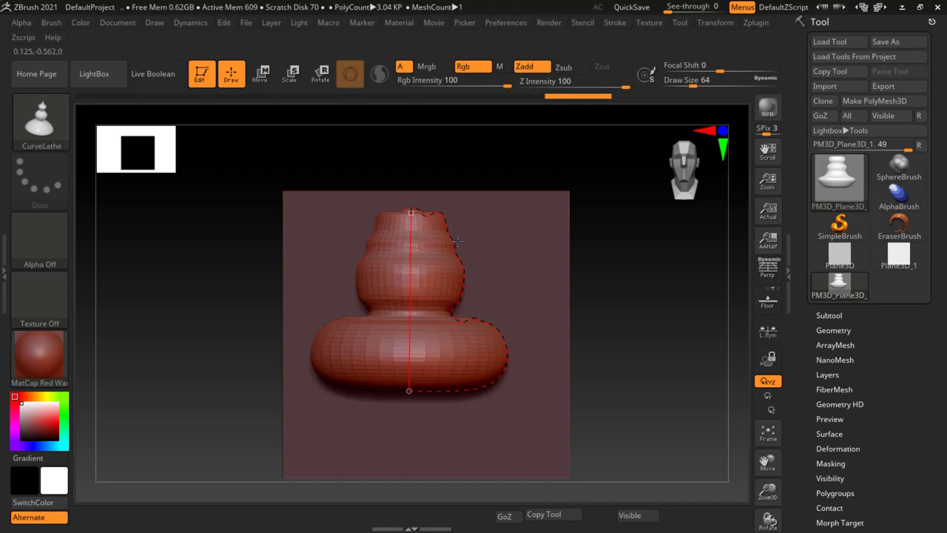
mouse_move(501, 361)
mouse_down()
mouse_move(510, 355)
mouse_move(485, 320)
mouse_move(482, 253)
mouse_move(457, 238)
mouse_up()
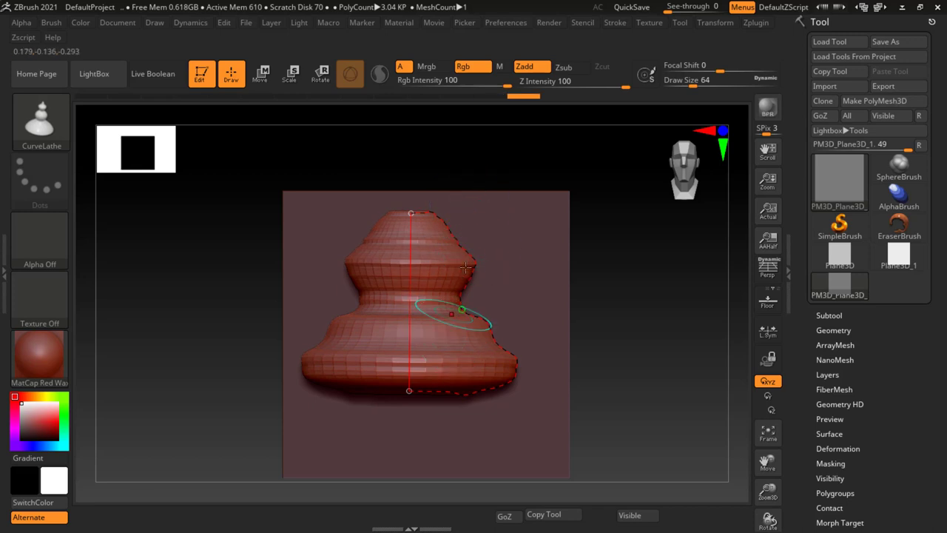
Switch curve editing to Elastic mode, then narrow and bulge the upper tier
click(619, 25)
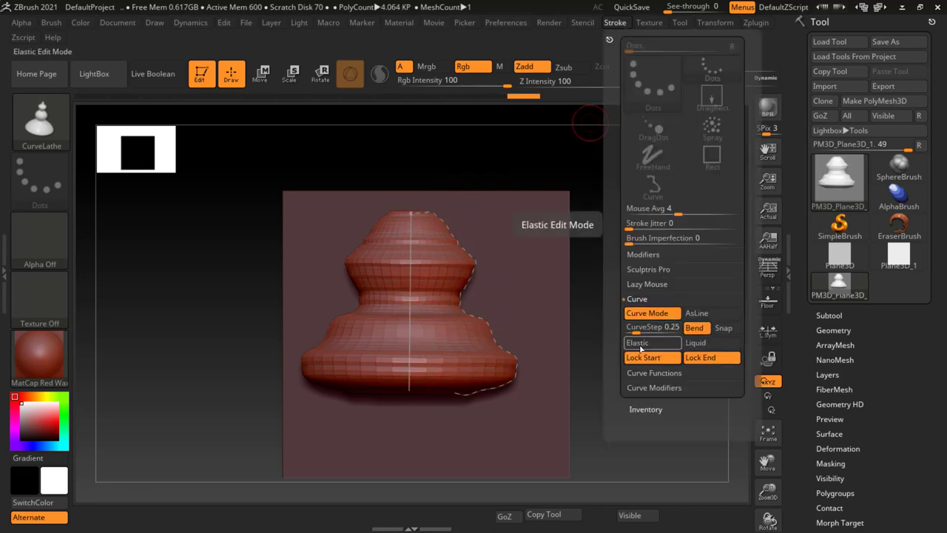
click(640, 348)
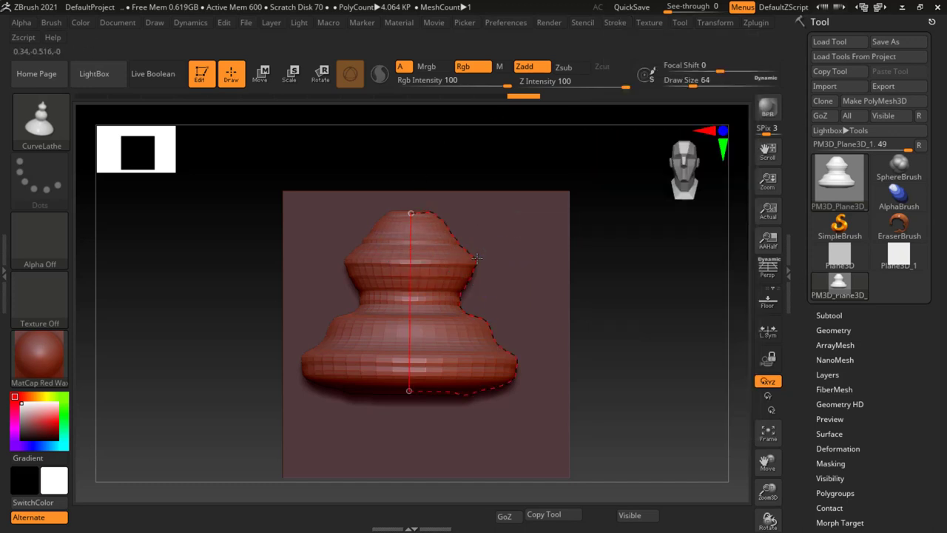
mouse_move(477, 257)
mouse_down()
mouse_move(454, 271)
mouse_move(496, 257)
mouse_move(464, 221)
mouse_up()
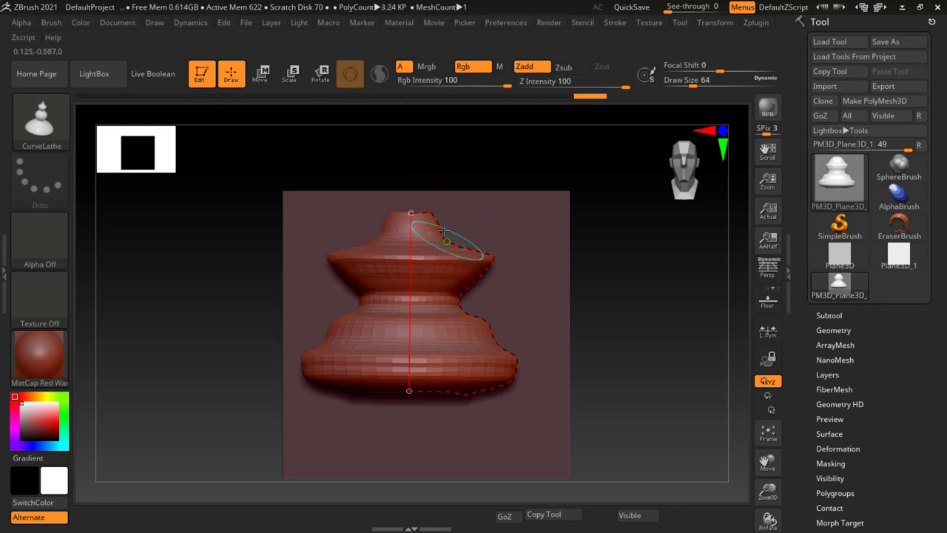
drag(451, 288, 494, 289)
click(478, 301)
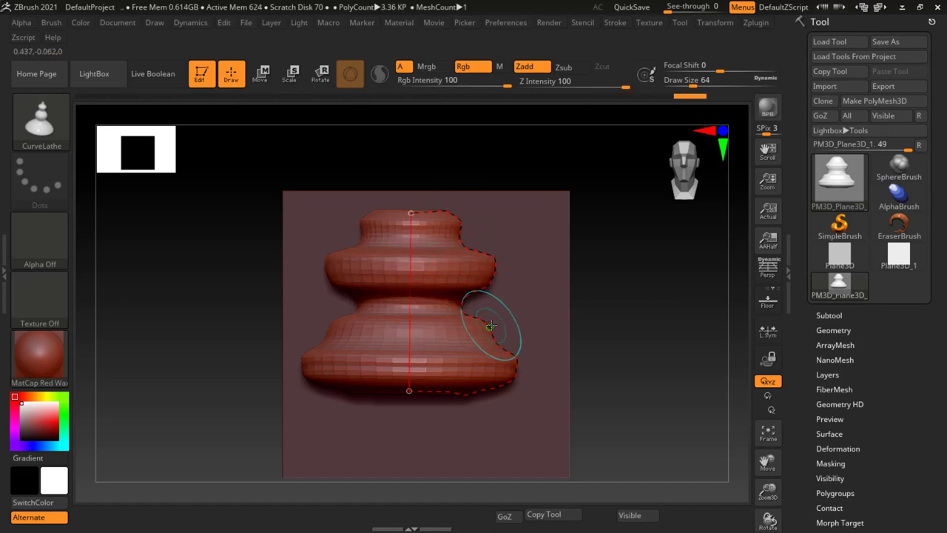
Widen the lower tiers, pull in the waist, and narrow the upper tier
drag(490, 328, 492, 339)
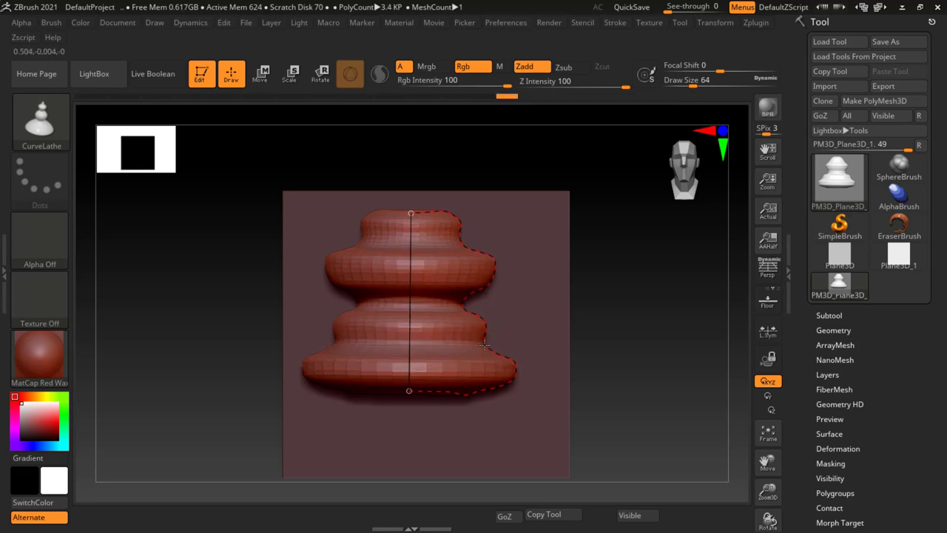
drag(507, 370, 514, 383)
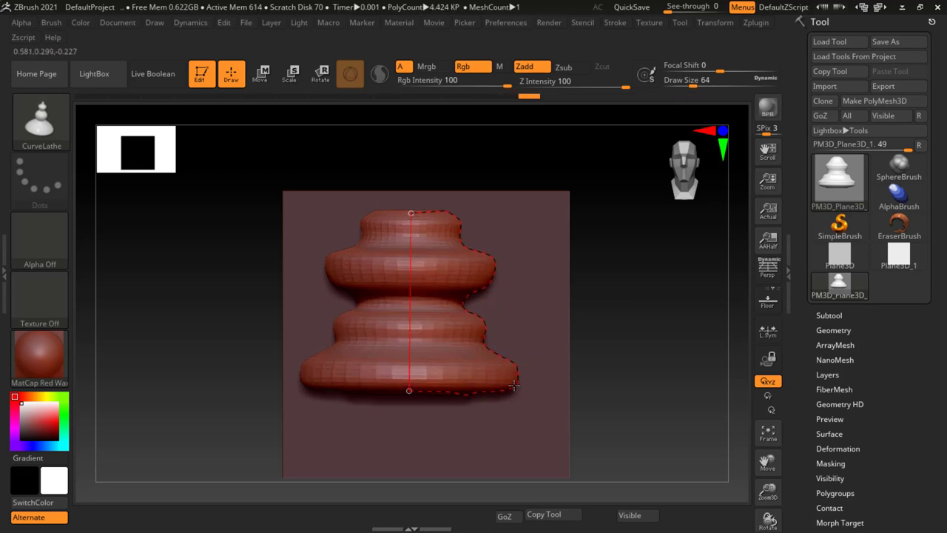
drag(507, 346, 514, 355)
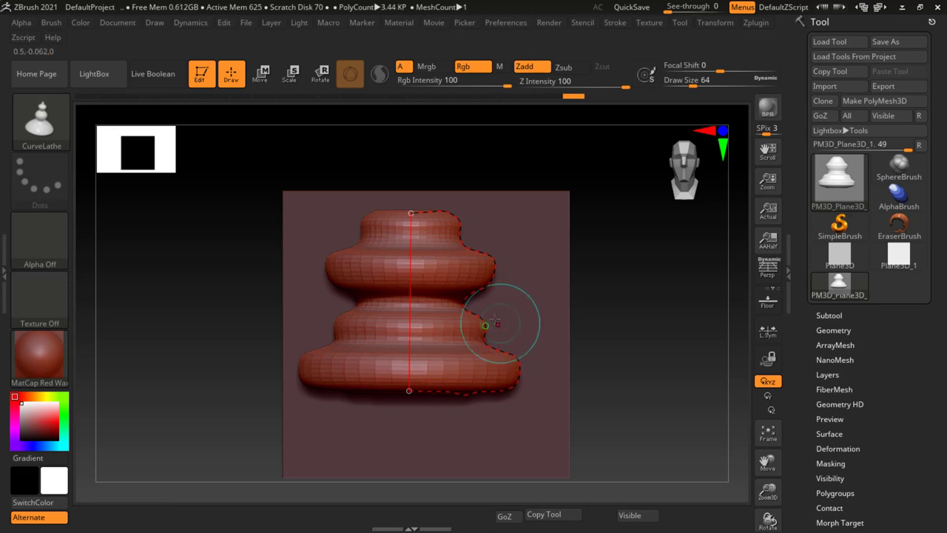
drag(464, 302, 458, 300)
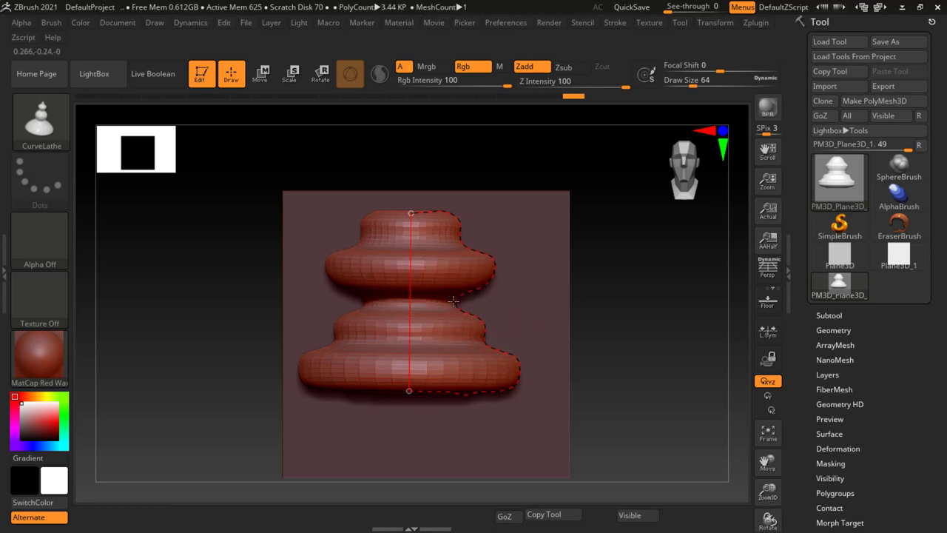
drag(484, 264, 472, 250)
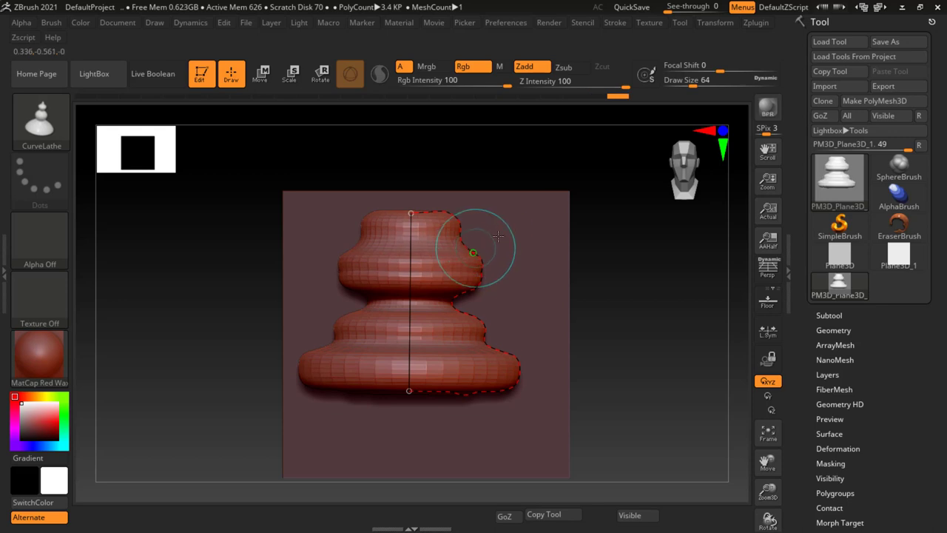
Switch the curve mode to Liquid and drag the upper curve into a rounded neck
click(616, 23)
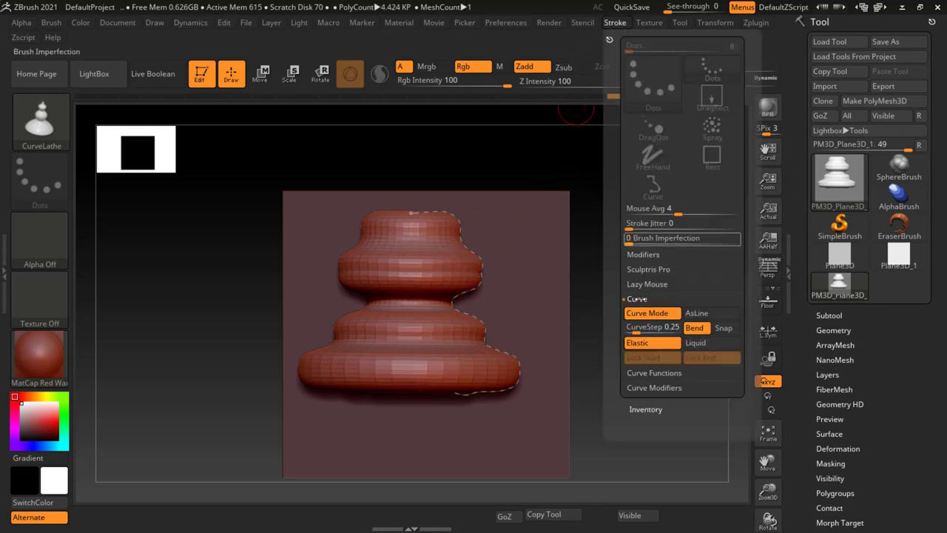
click(697, 344)
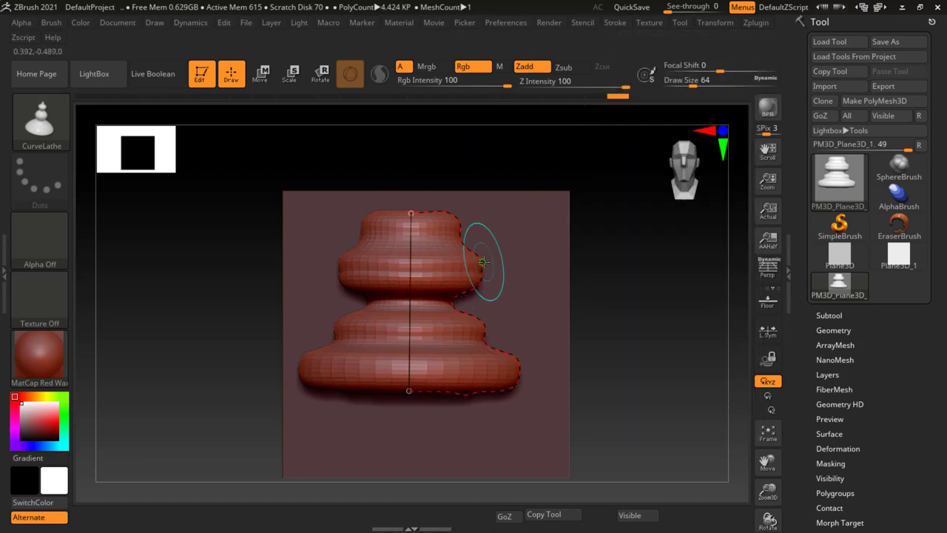
mouse_move(480, 251)
mouse_down()
mouse_move(498, 241)
mouse_move(480, 225)
mouse_move(445, 280)
mouse_move(462, 285)
mouse_up()
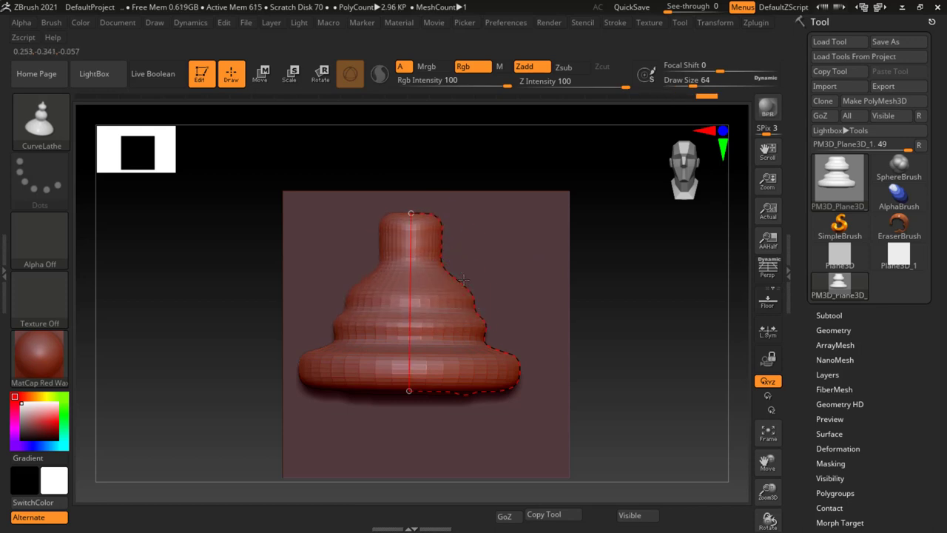
Add a bulge near the neck, pull the neck inward, and orbit to inspect the vase
drag(464, 279, 458, 316)
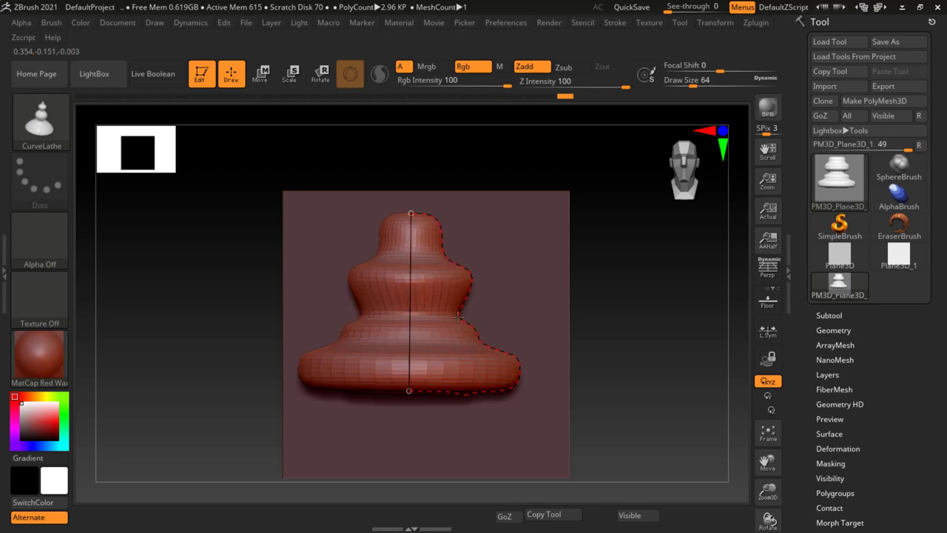
mouse_move(469, 232)
mouse_down()
mouse_move(442, 225)
mouse_move(454, 223)
mouse_move(445, 214)
mouse_up()
mouse_move(594, 252)
mouse_down()
mouse_move(606, 326)
mouse_move(519, 244)
mouse_up()
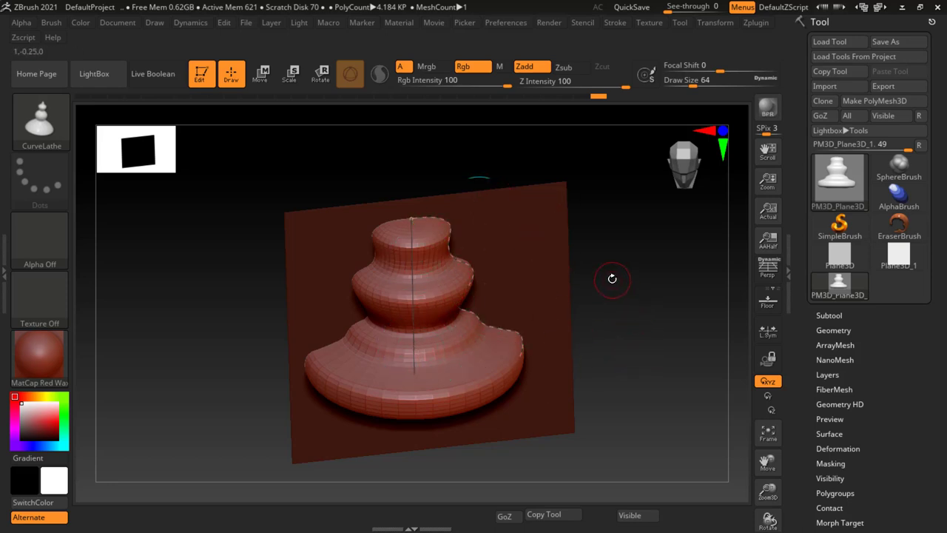
mouse_move(612, 278)
mouse_down()
mouse_move(614, 262)
mouse_move(571, 259)
mouse_up()
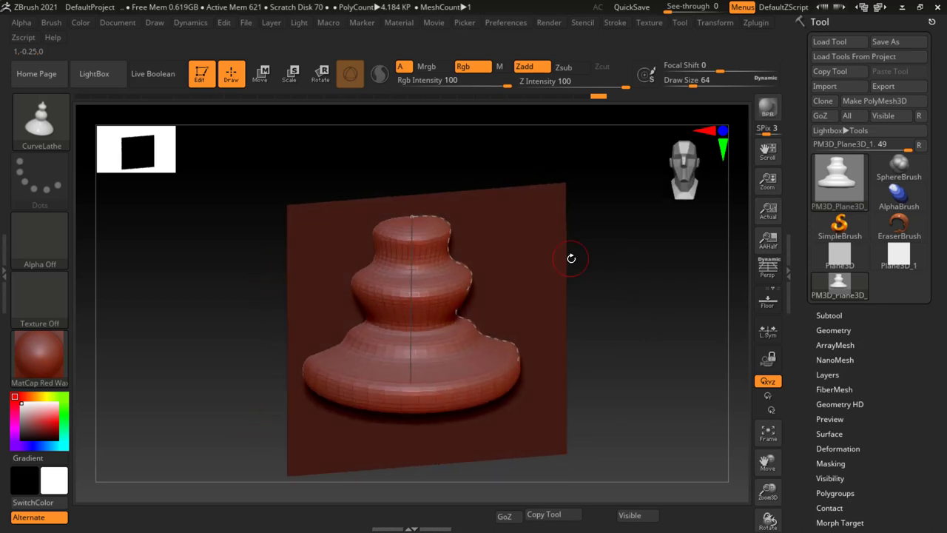
Split the masked vase into its own subtool using Split Masked Points
click(829, 315)
scroll(920, 290, down, 3)
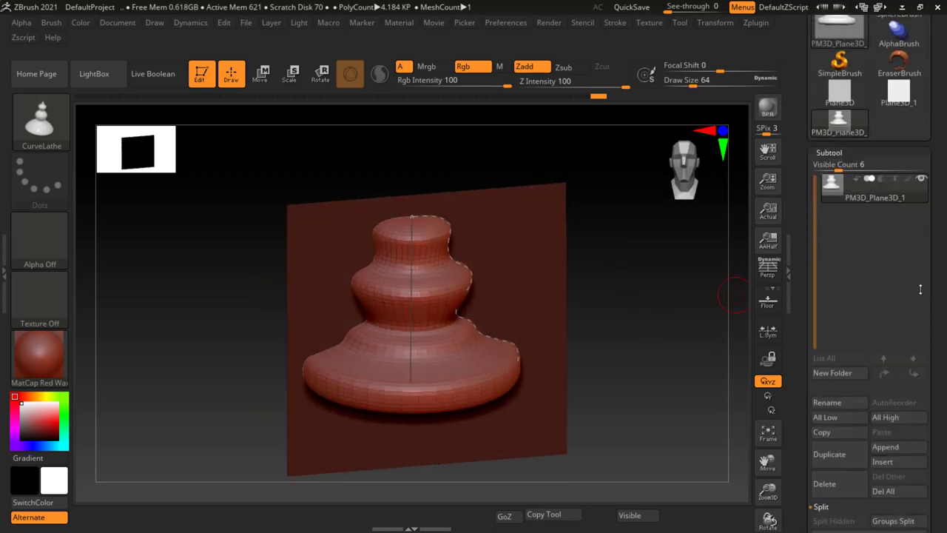
scroll(920, 289, down, 3)
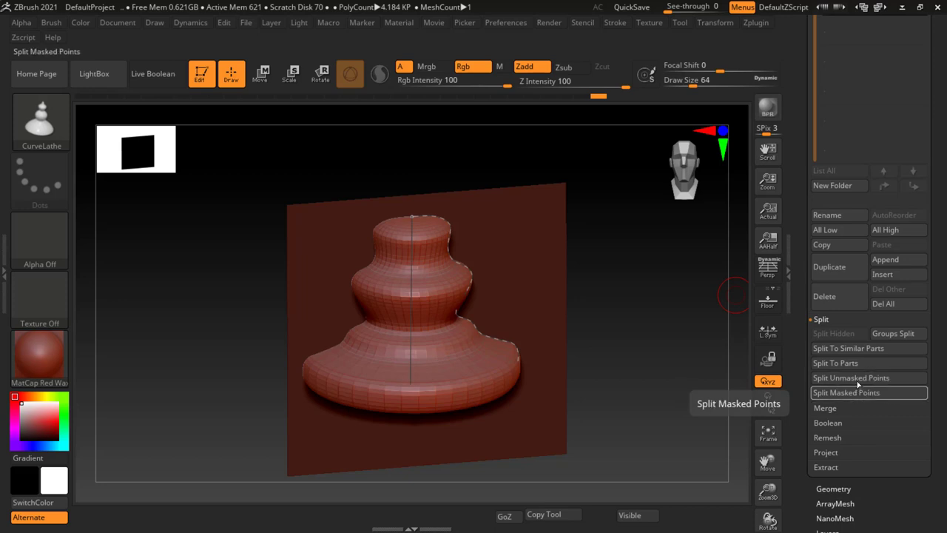
click(854, 378)
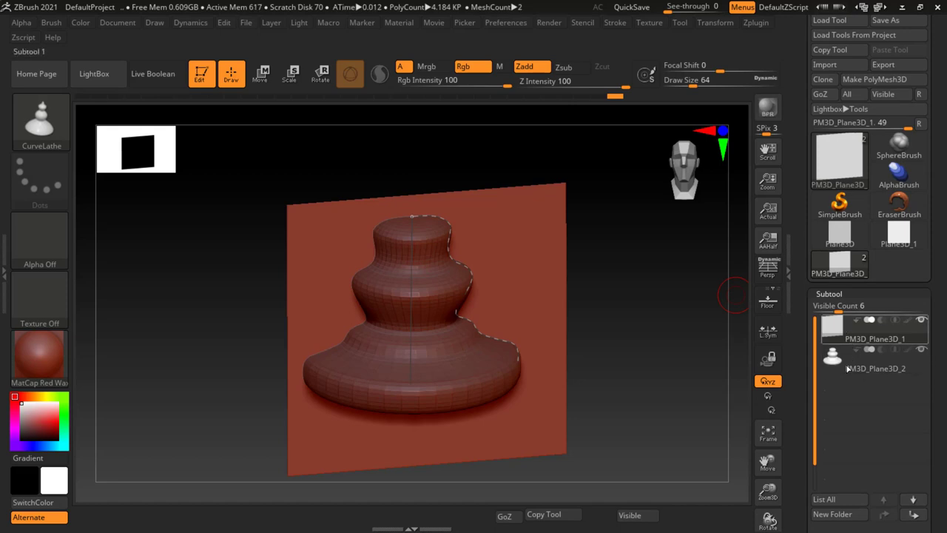
Select the PM3D_Plane3D_1 plane subtool and delete it, confirming with OK
click(848, 326)
click(837, 370)
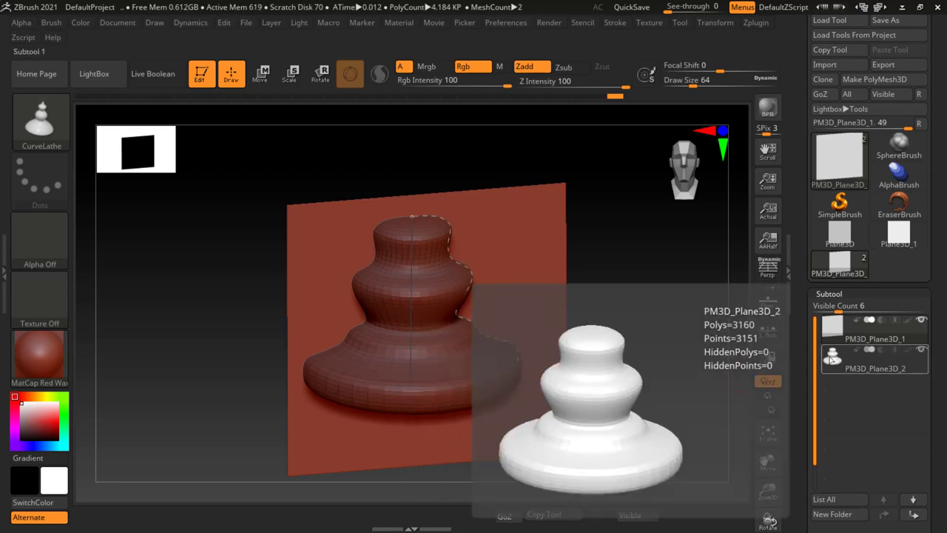
click(922, 328)
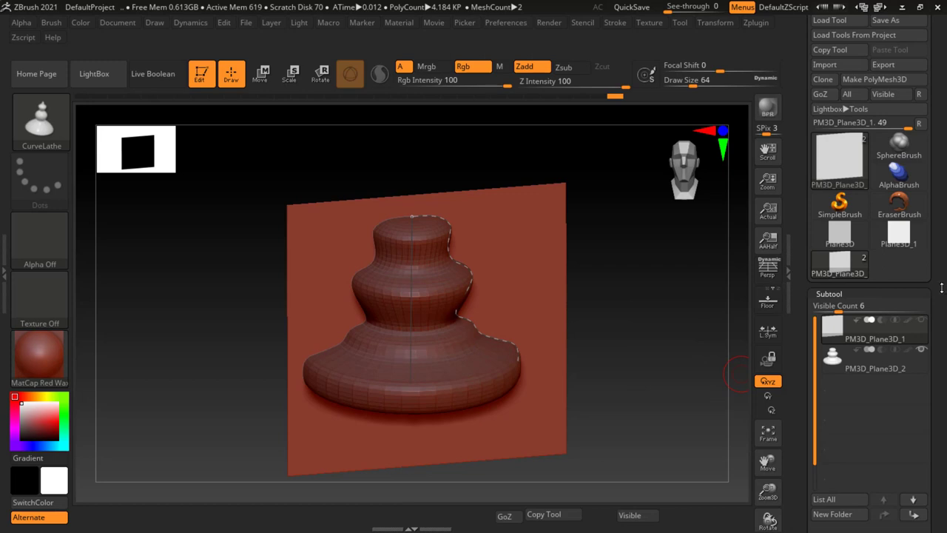
scroll(945, 346, down, 3)
scroll(938, 230, down, 3)
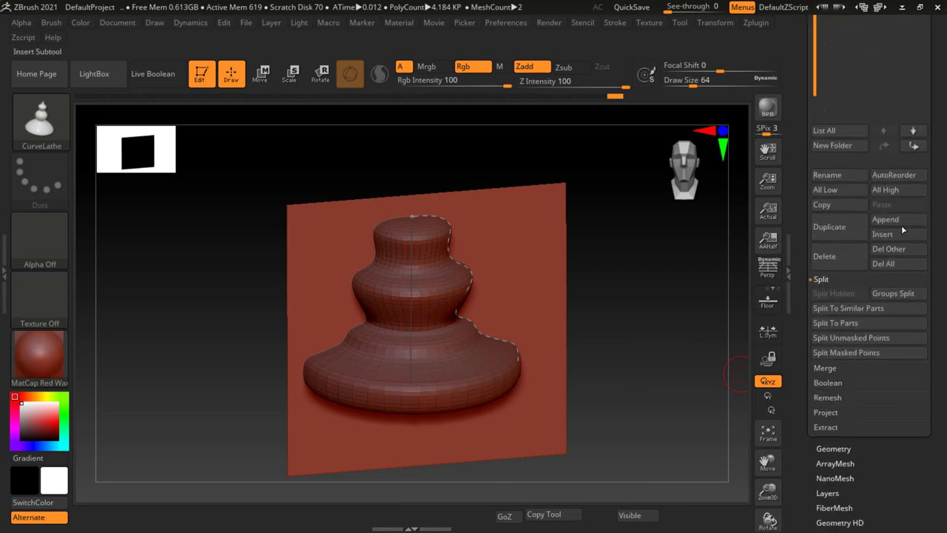
click(824, 256)
click(726, 285)
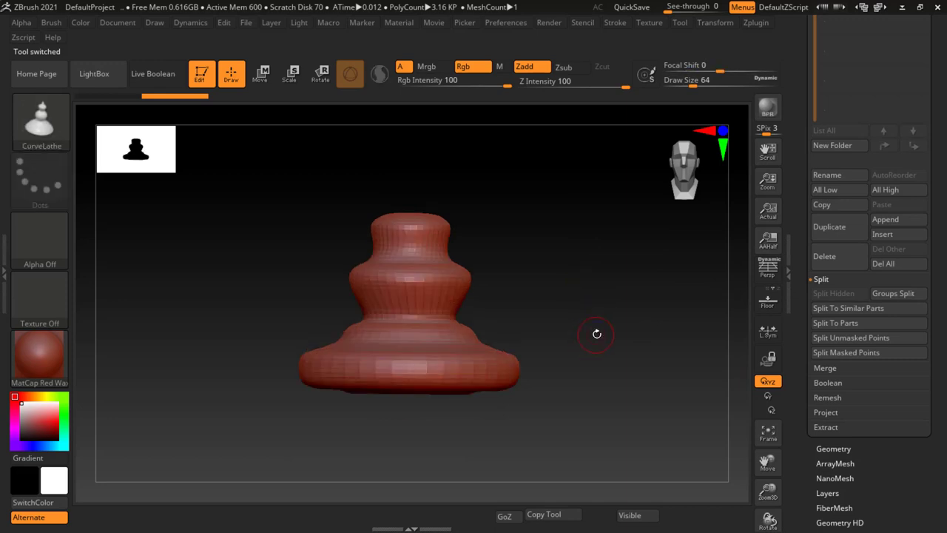
Frame the vase, undo the last two profile changes, and orbit to look from above
key(f)
key(ctrl+z)
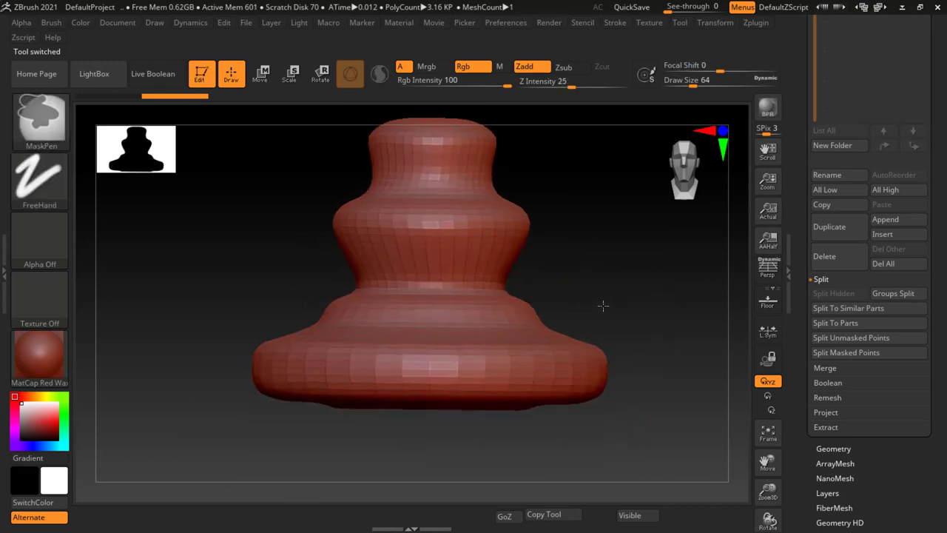
key(ctrl+z)
drag(553, 253, 562, 277)
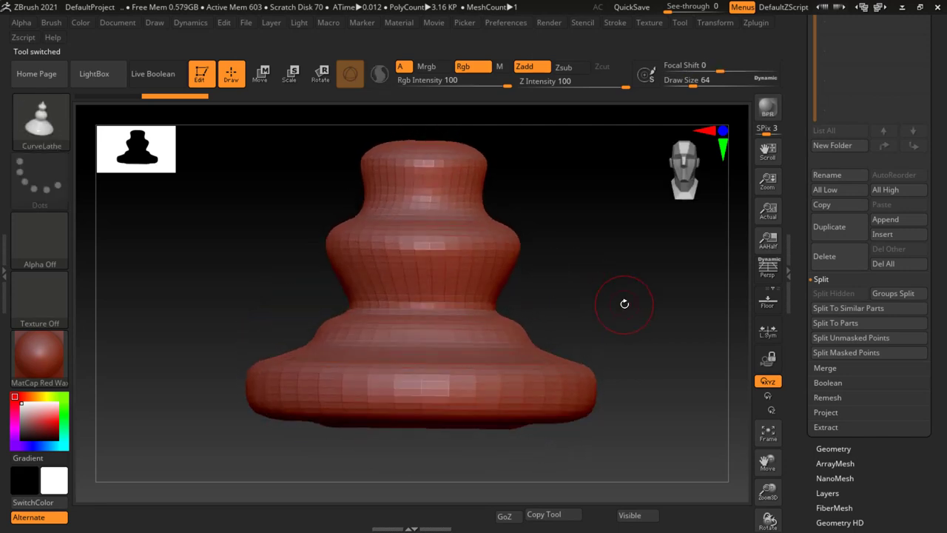
drag(624, 303, 605, 303)
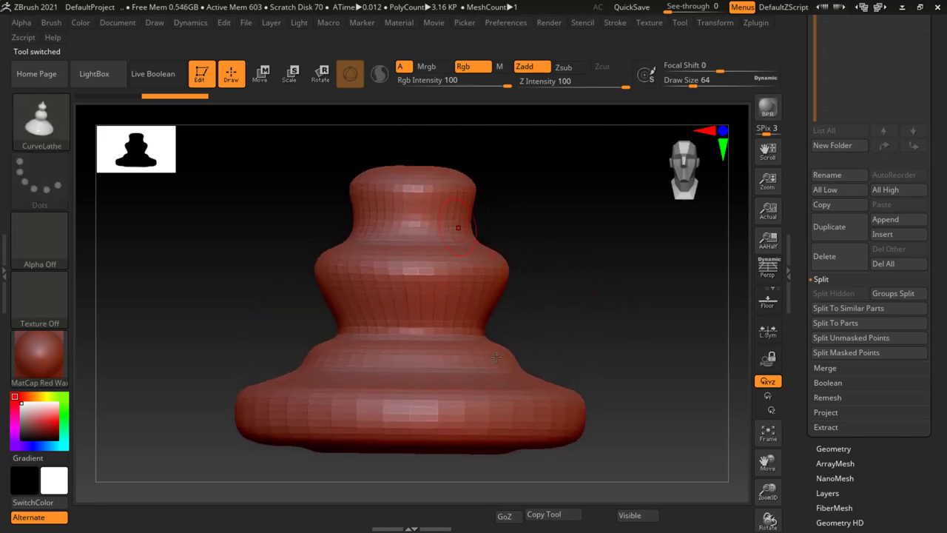
Rebuild the vase at higher resolution (805.888 KP), reshape it narrower, and view it from above
key(ctrl)
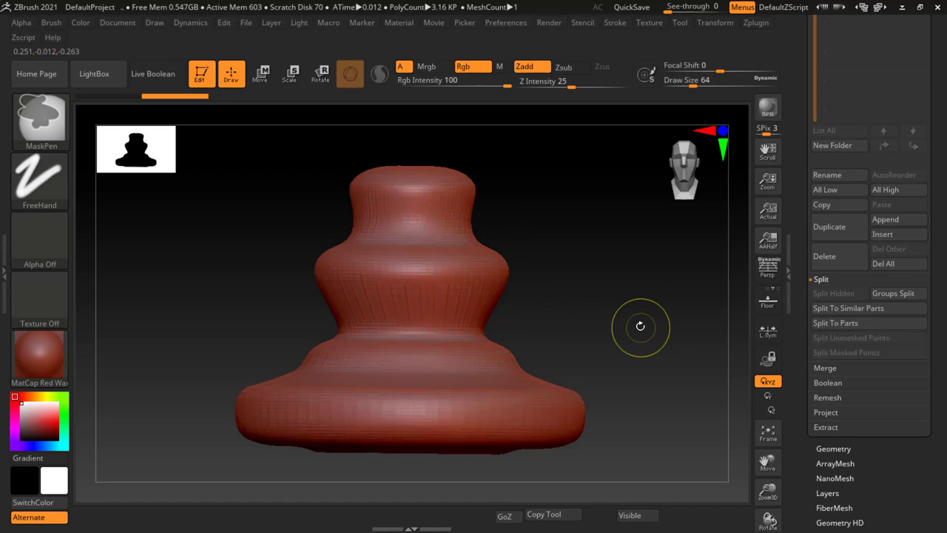
ctrl+click(636, 320)
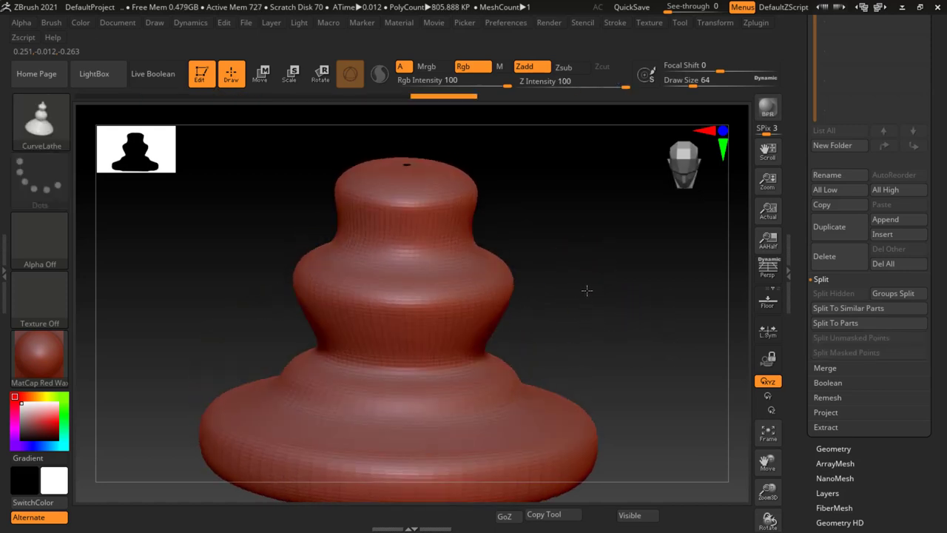
key(ctrl+d)
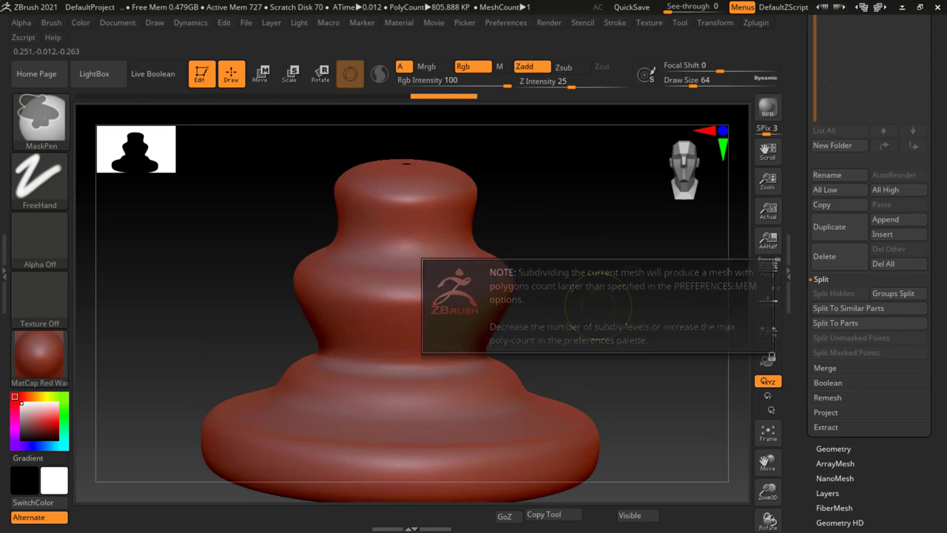
shift+click(614, 296)
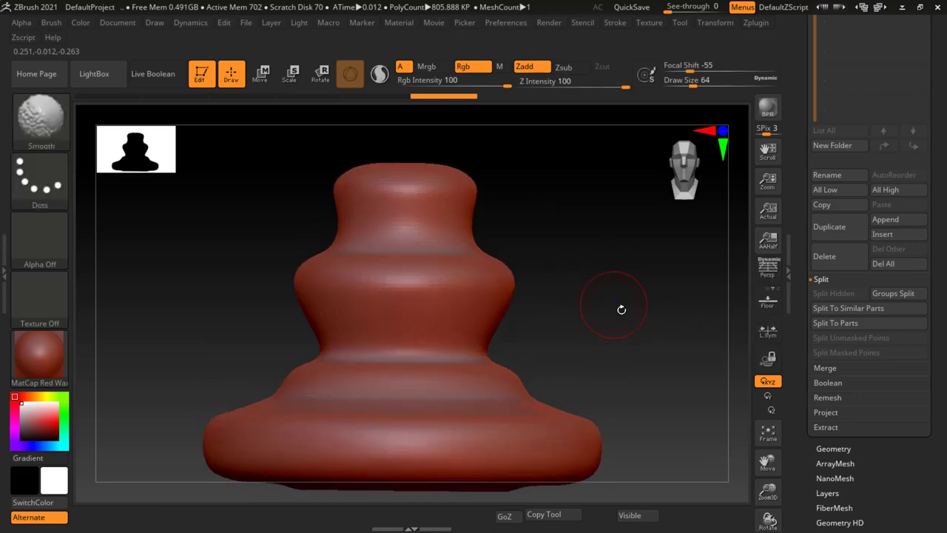
drag(621, 309, 609, 332)
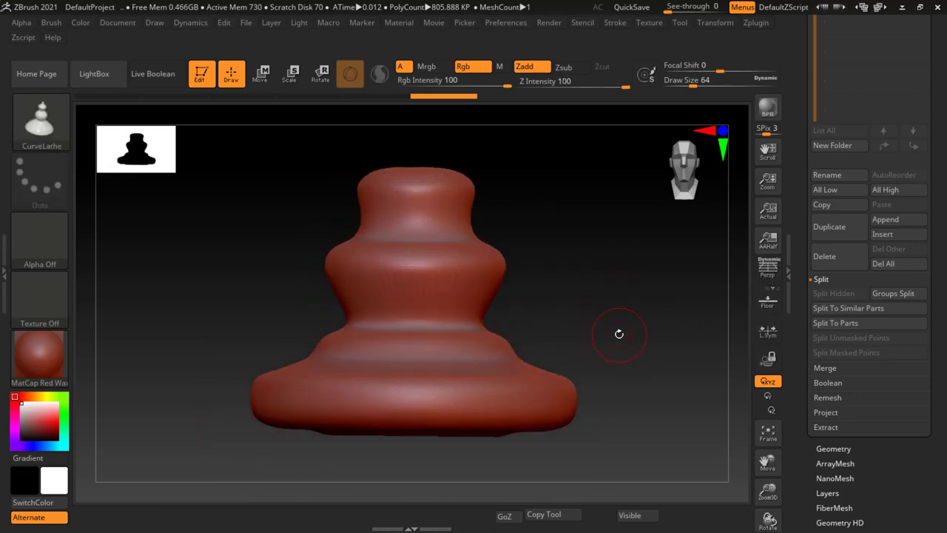
drag(576, 306, 651, 111)
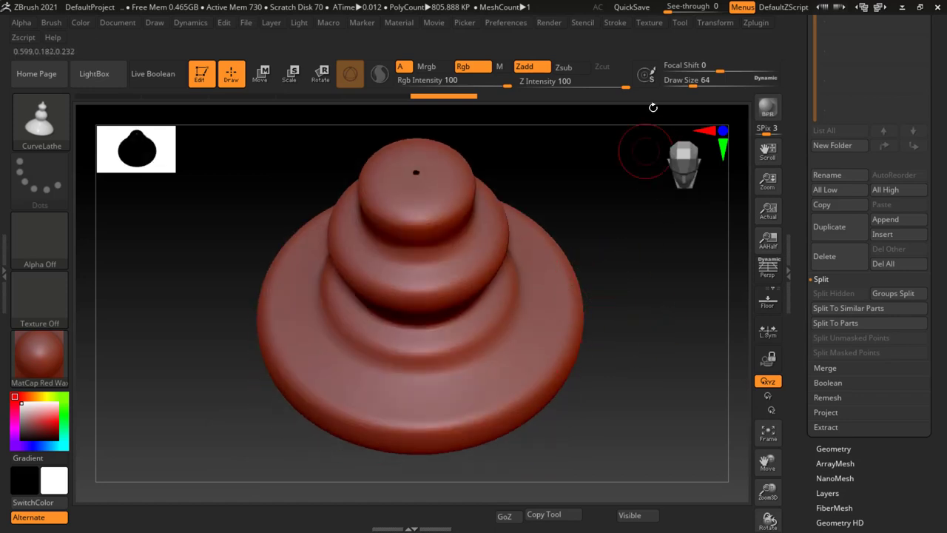
Enable Y-axis radial symmetry with RadialCount 20 and X off, then turn to a side view
click(715, 25)
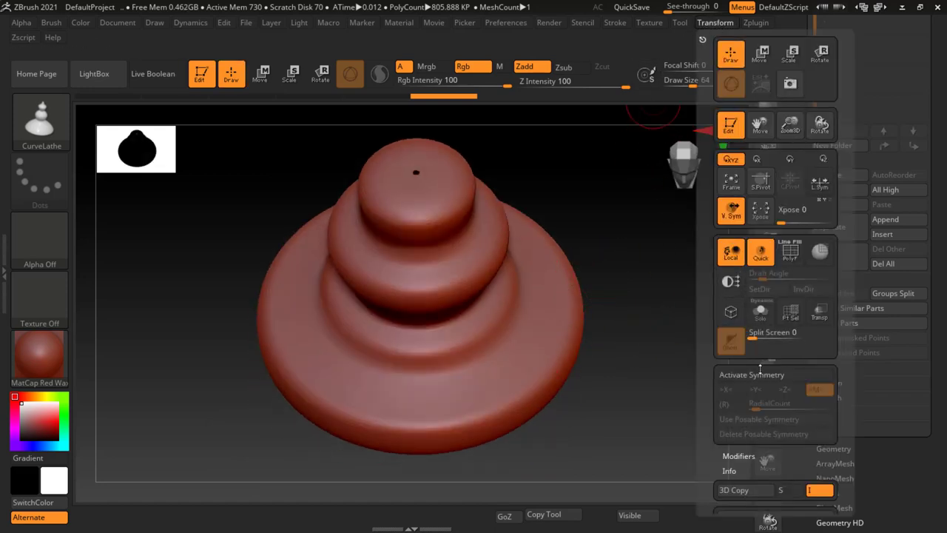
click(757, 390)
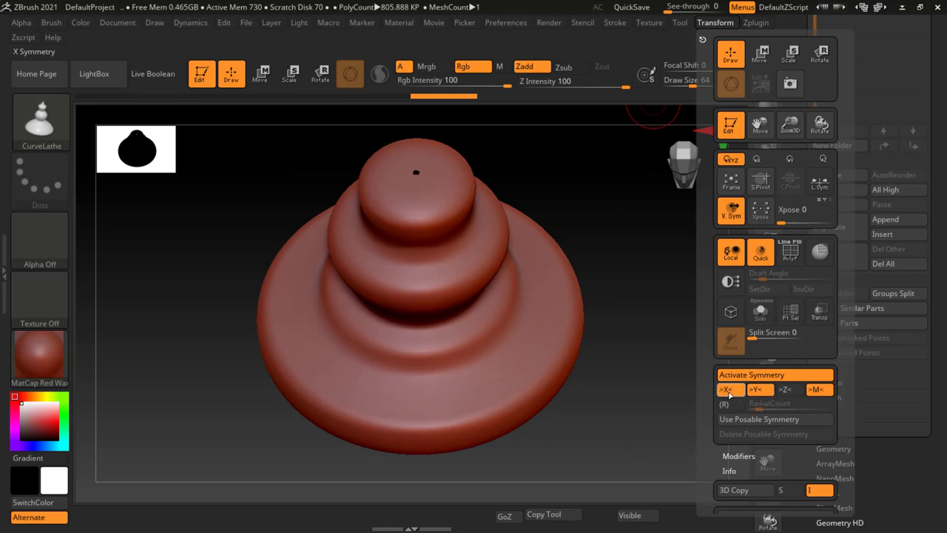
click(727, 390)
click(725, 404)
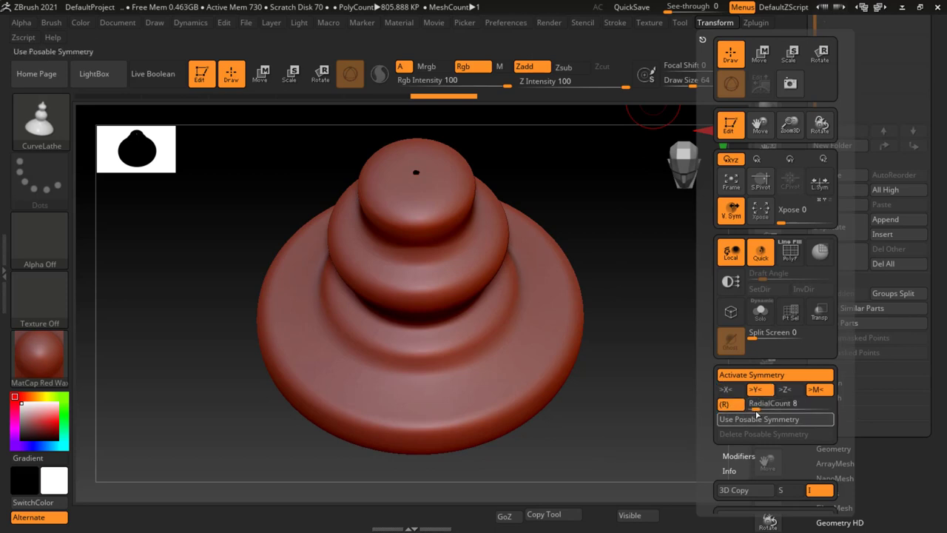
text(20)
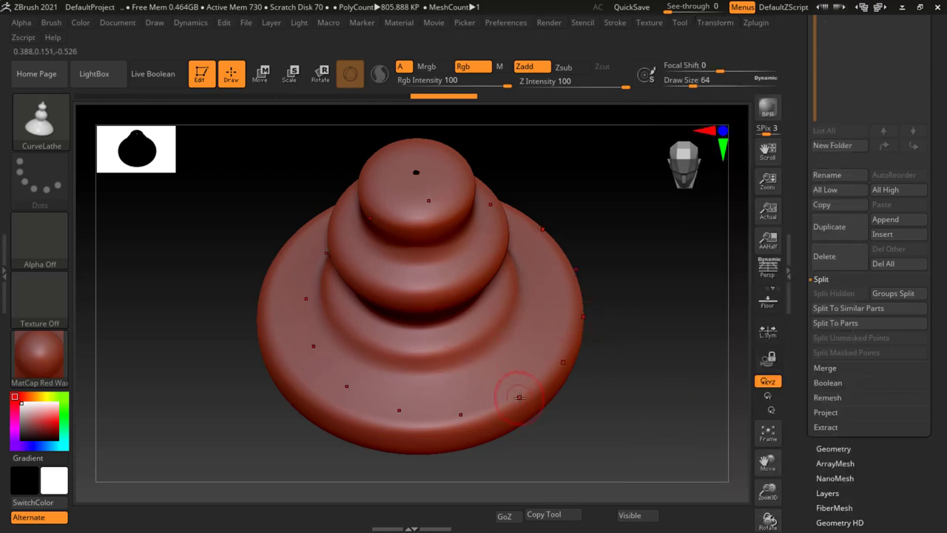
drag(632, 396, 626, 353)
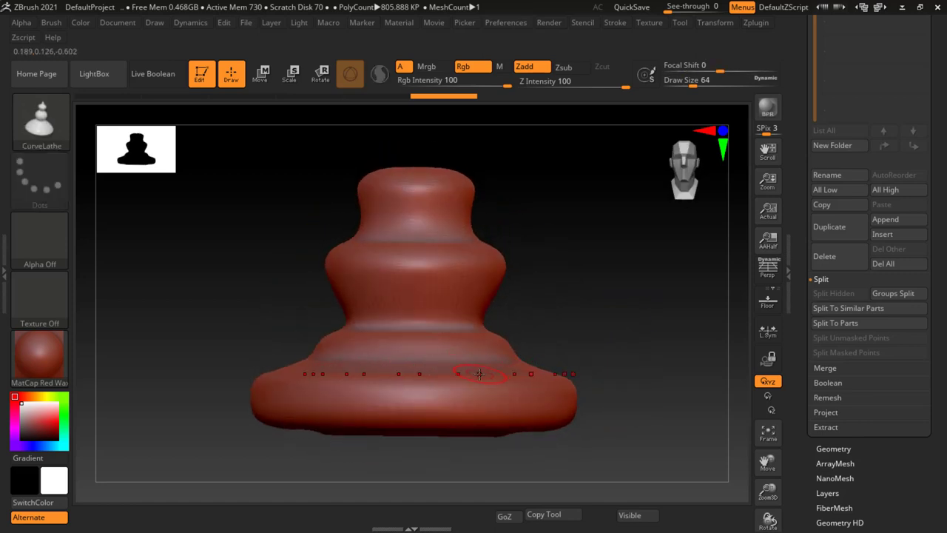
key(w)
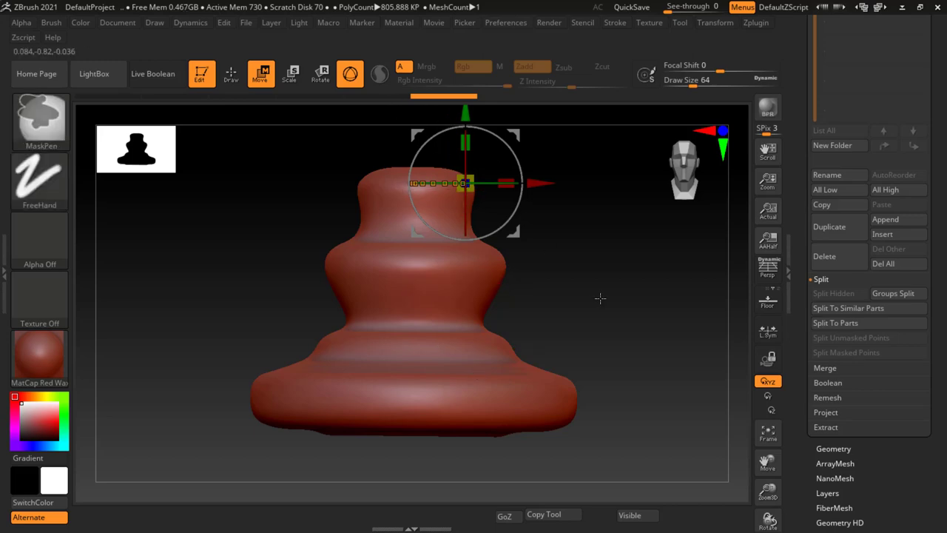
Select the Standard brush with the DragRect stroke and the star Alpha 10
key(b)
click(528, 10)
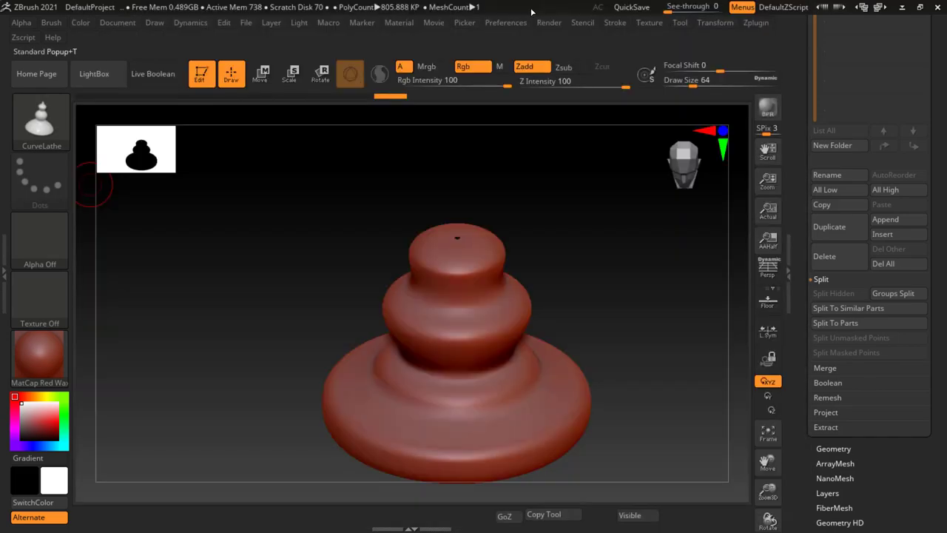
click(45, 190)
click(178, 191)
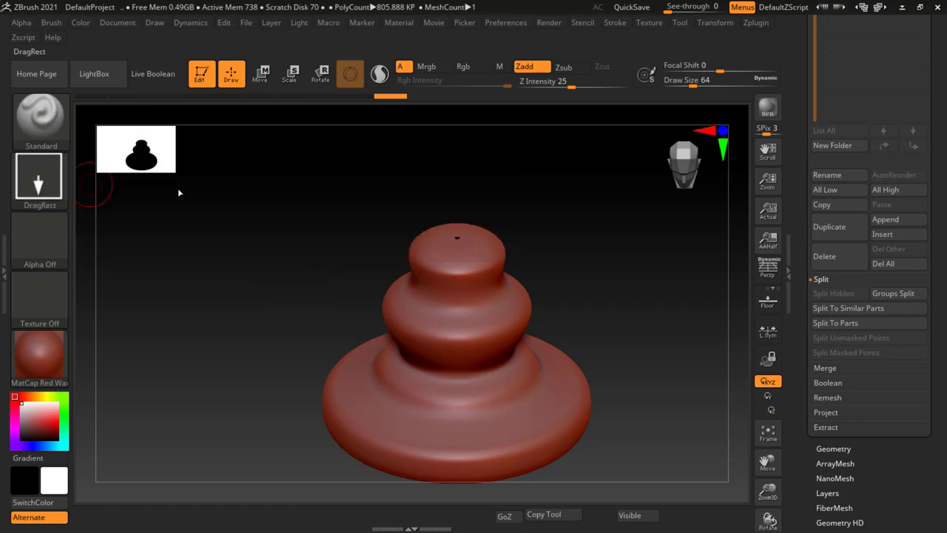
click(39, 248)
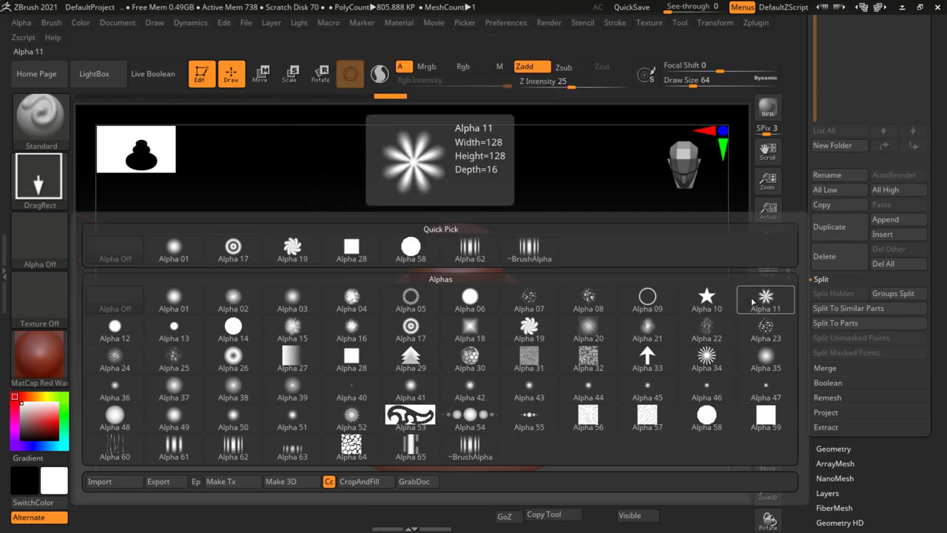
click(707, 298)
Stamp rings of stars around the base rim, raising Z Intensity to 45 for deeper stamps
alt+drag(654, 420, 524, 419)
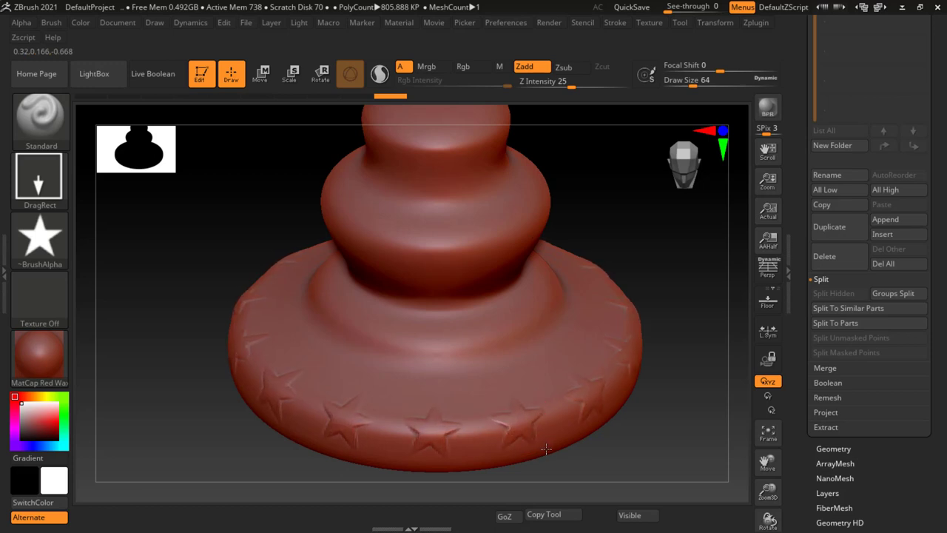
drag(539, 445, 522, 449)
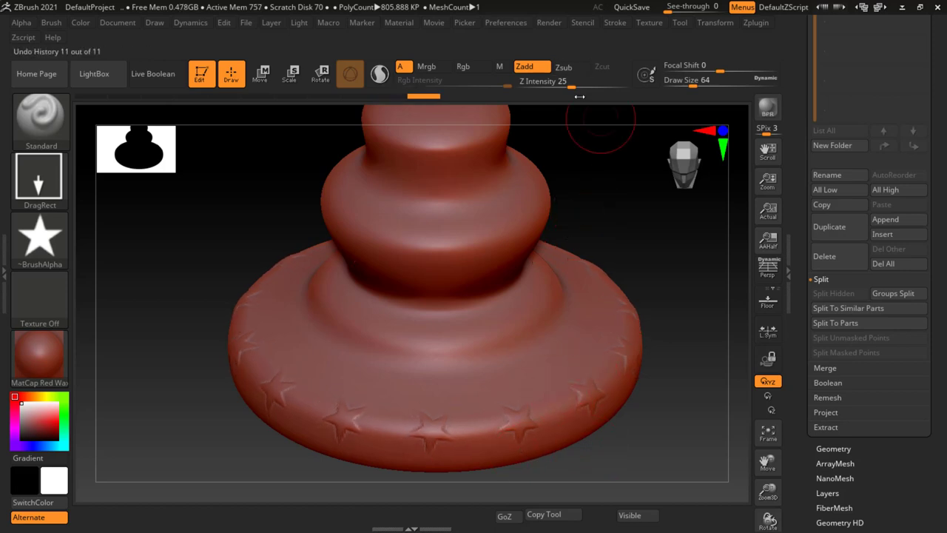
drag(572, 87, 578, 87)
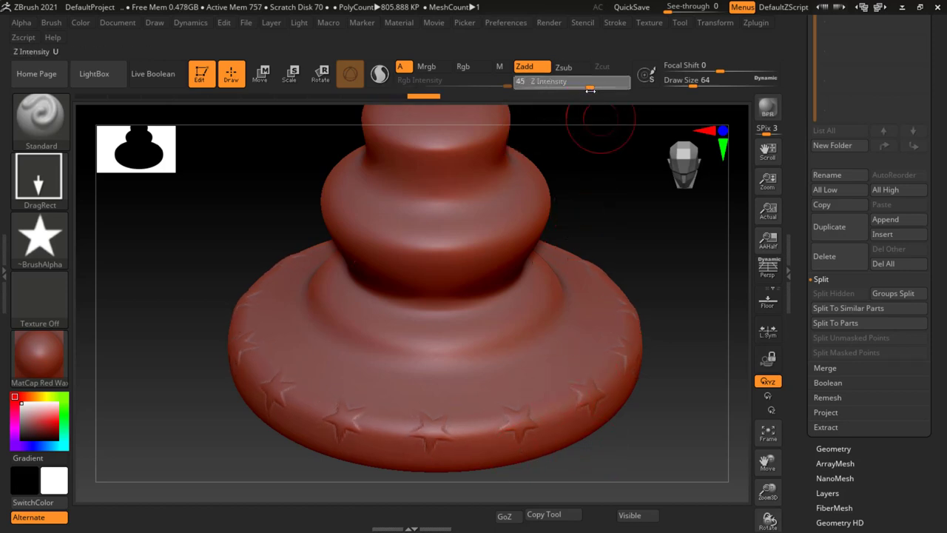
drag(668, 402, 507, 379)
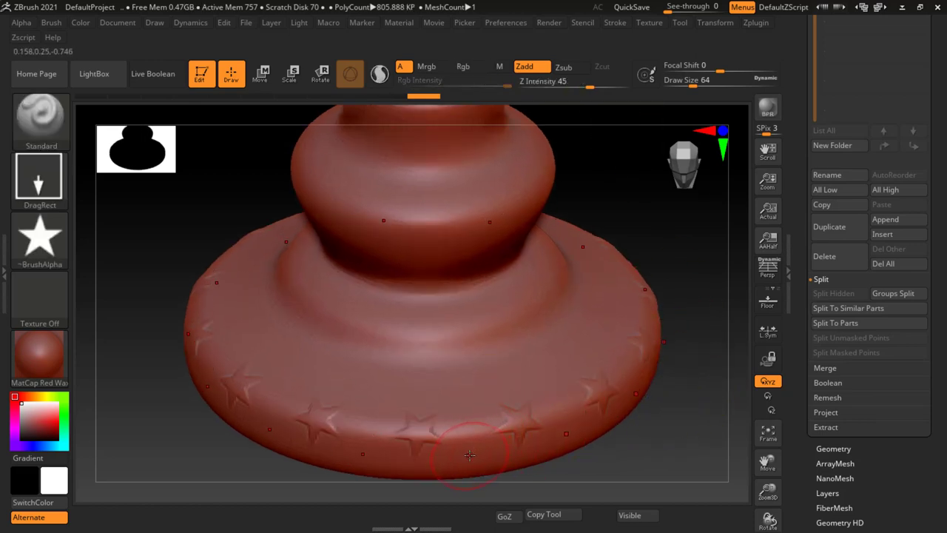
drag(464, 430, 464, 442)
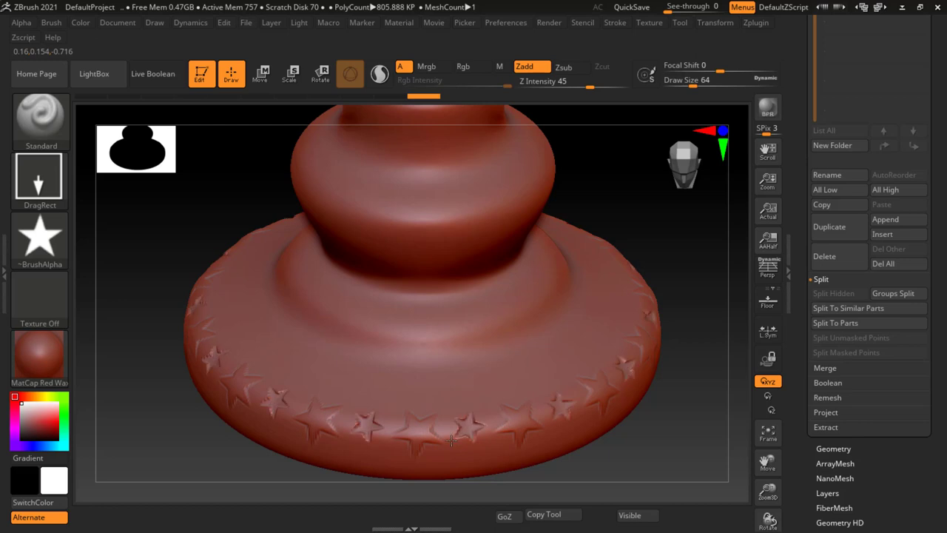
drag(637, 443, 640, 449)
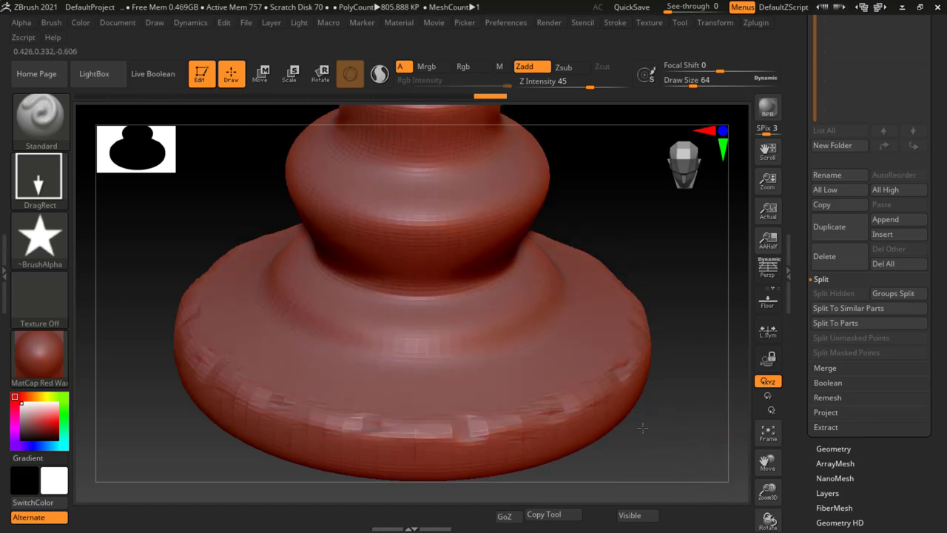
Stamp a ring of Alpha 17 concentric-ring bumps on the upper base above the stars
click(63, 242)
click(296, 248)
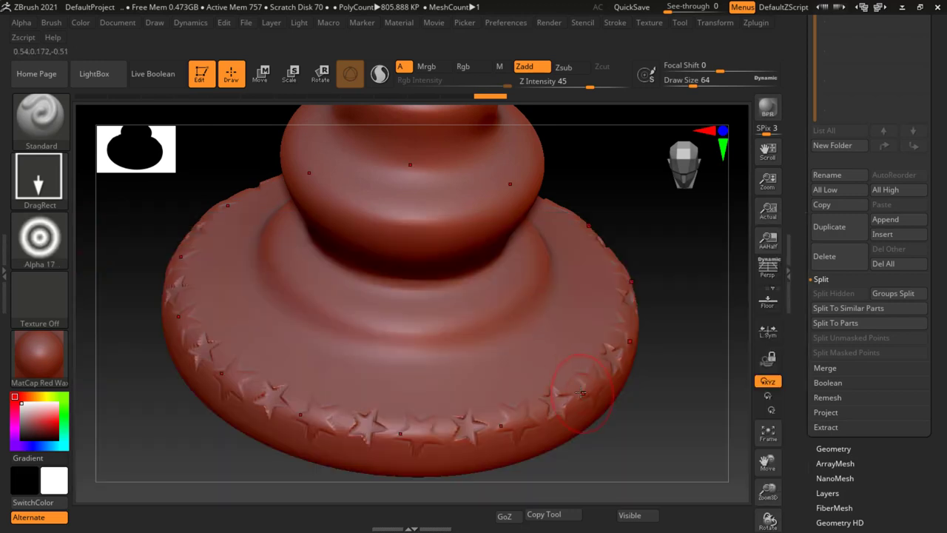
drag(380, 326, 384, 340)
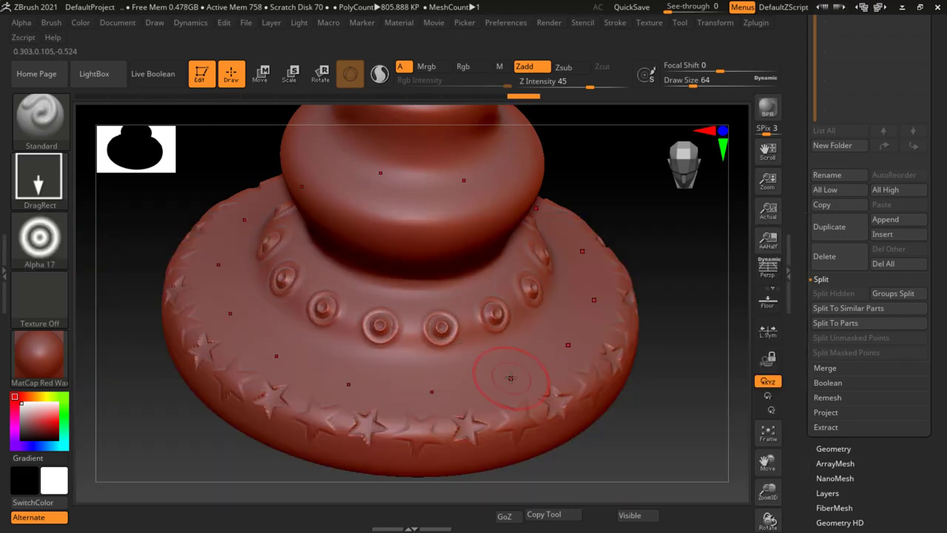
Switch the stamp shape to the soft Alpha 02
click(39, 239)
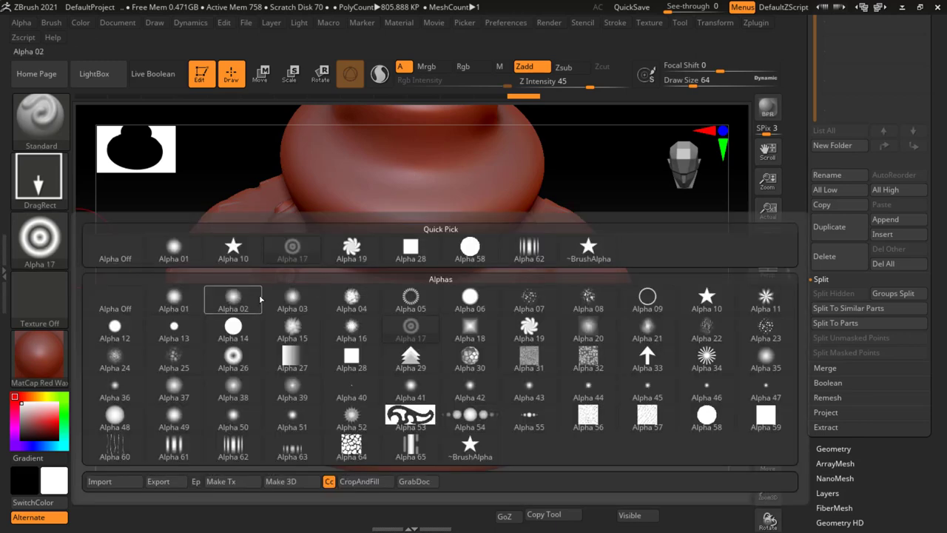
click(245, 299)
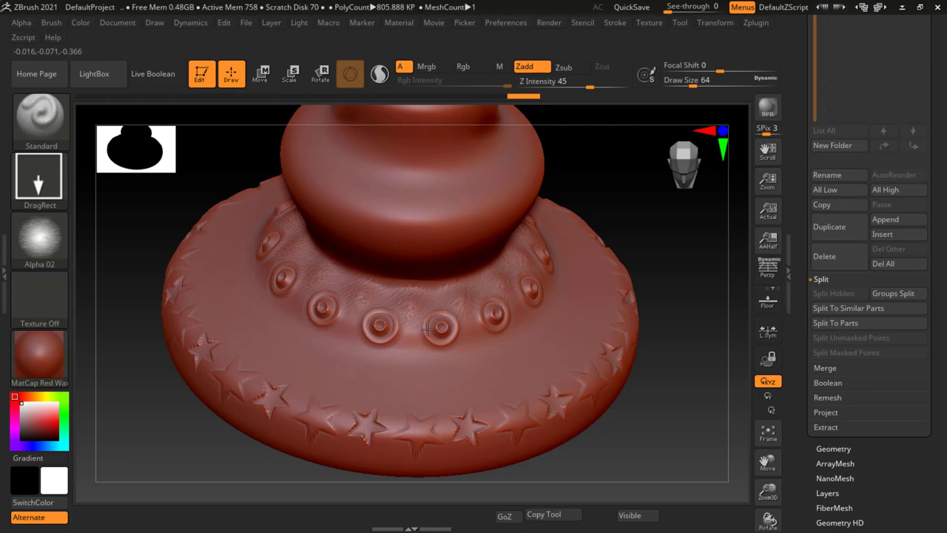
click(39, 239)
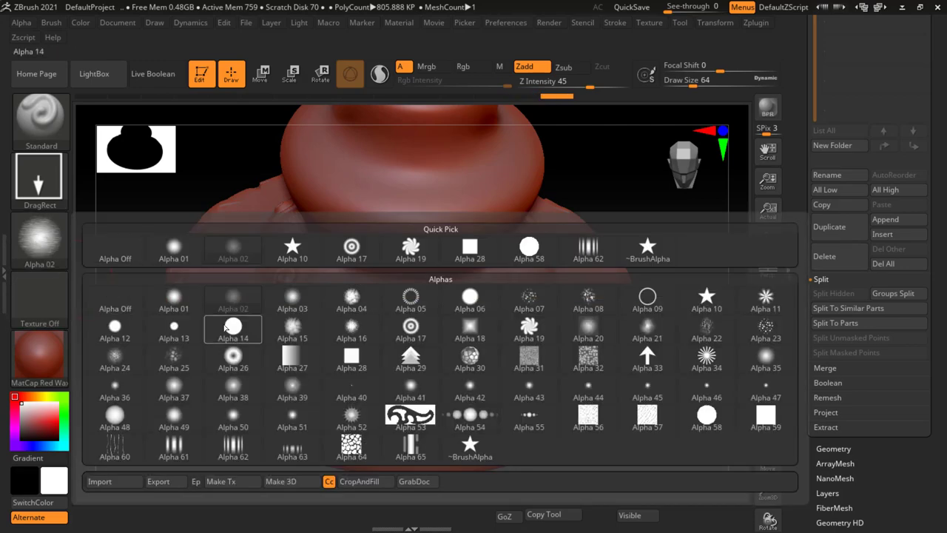
Stamp Alpha 61 stripes across the base, then larger stripes around the lower rim from the side
mouse_move(233, 359)
click(173, 450)
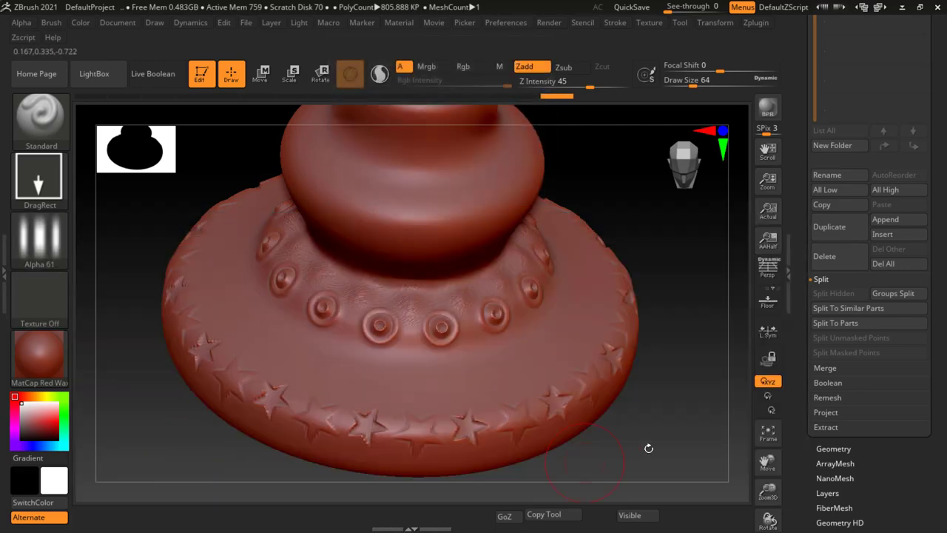
drag(465, 384, 480, 403)
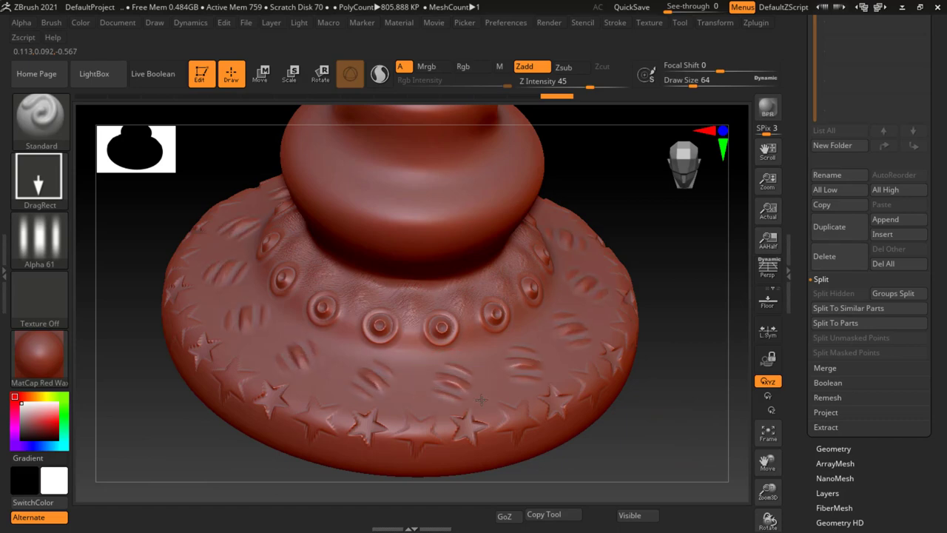
drag(652, 420, 648, 355)
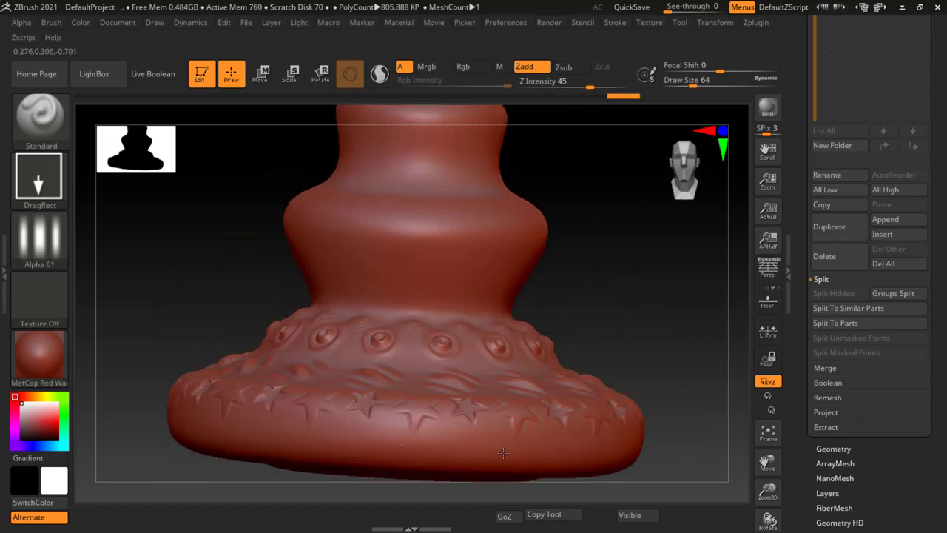
drag(502, 436, 128, 345)
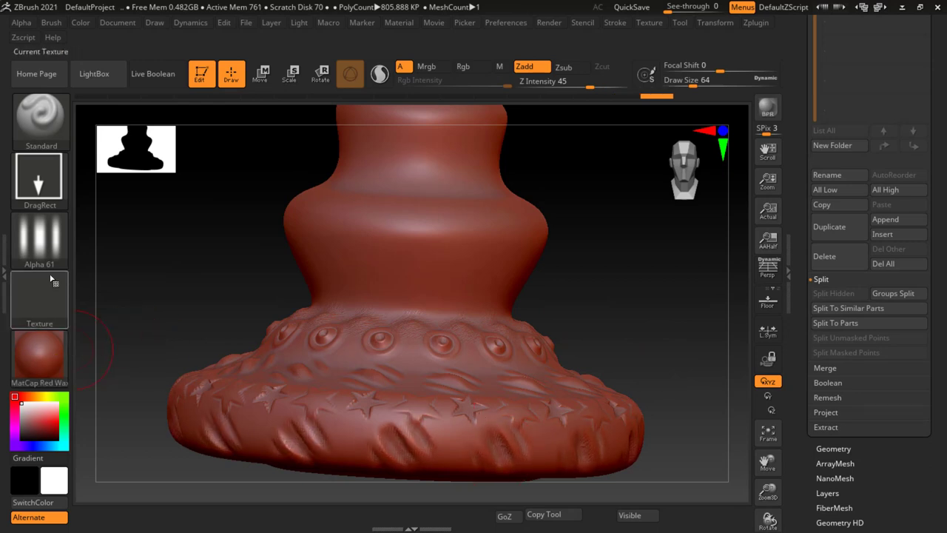
click(43, 235)
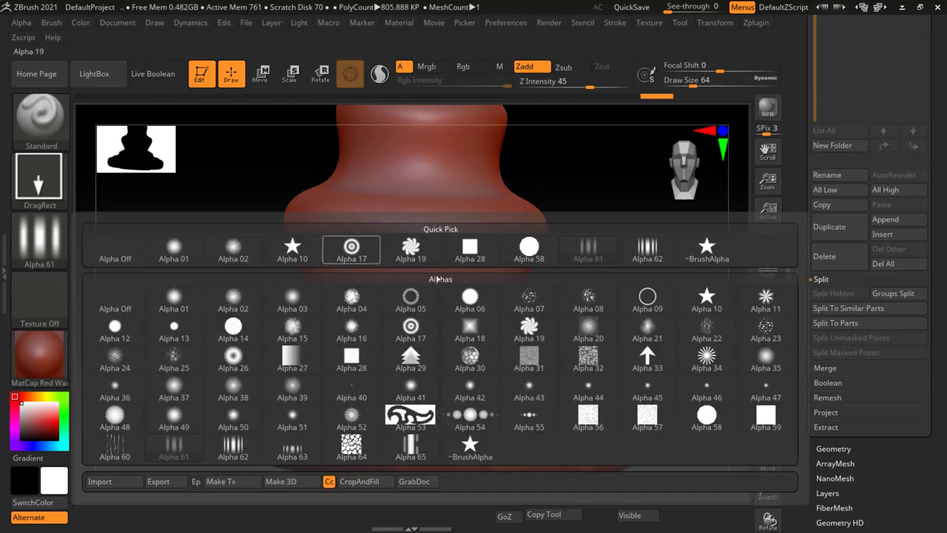
Stamp bands of Alpha 19 swirls around the upper tier and just above the dot ring
click(542, 334)
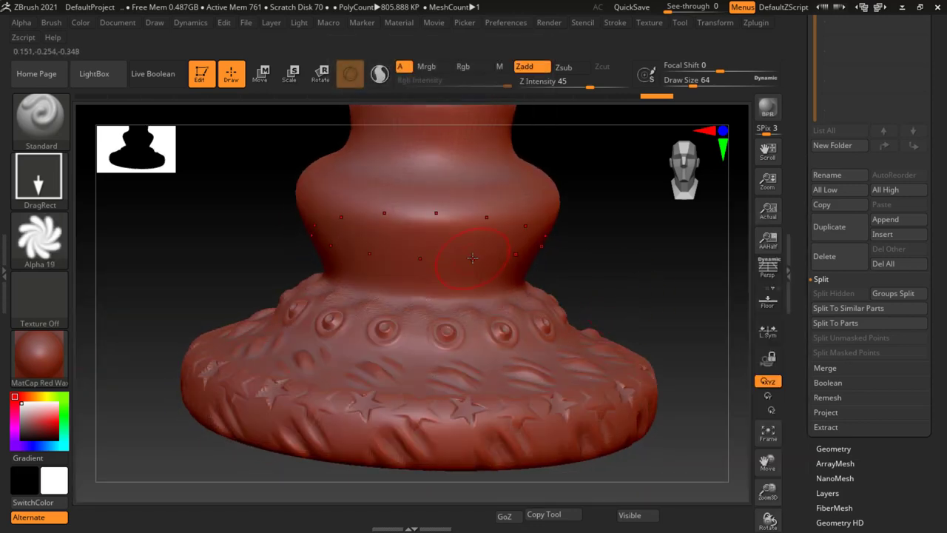
click(477, 268)
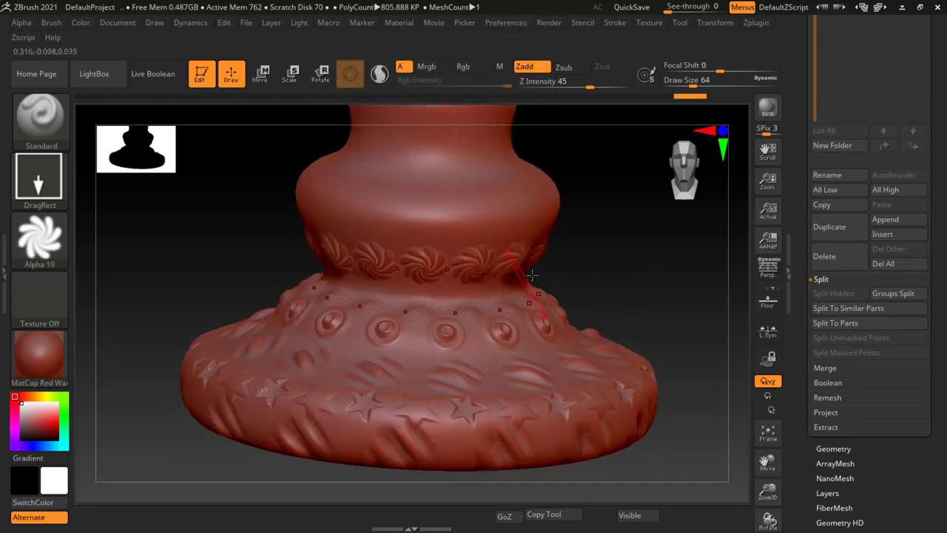
alt+drag(494, 285, 495, 313)
drag(449, 266, 433, 233)
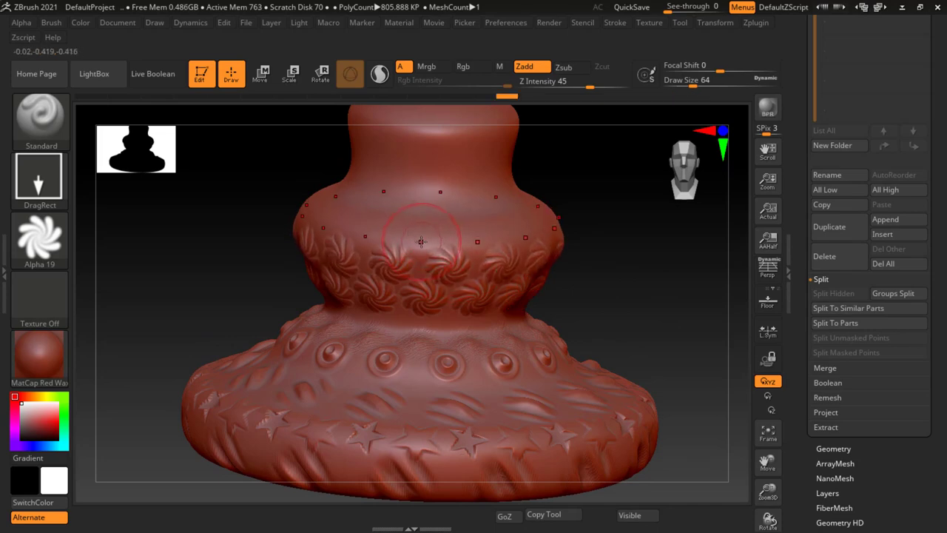
drag(423, 252, 428, 262)
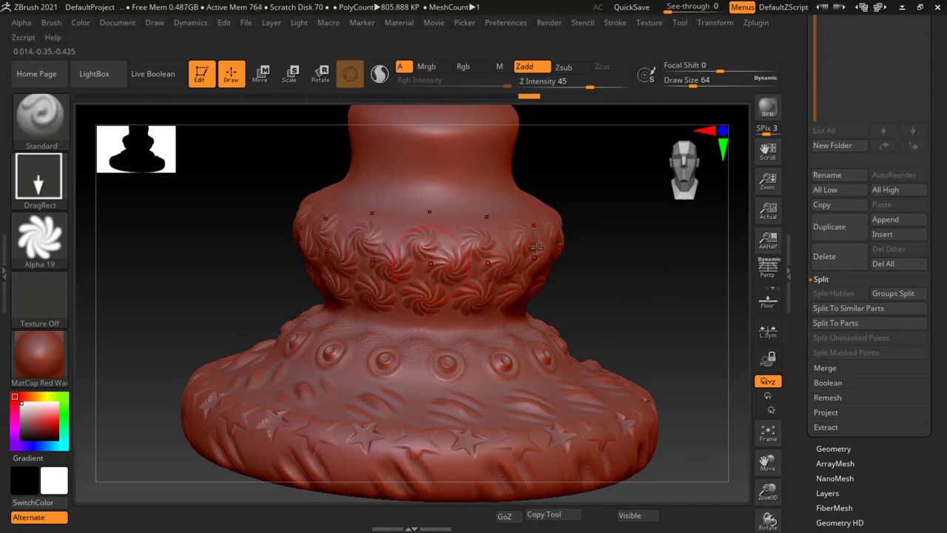
key(ctrl+z)
key(ctrl+z)
key(ctrl+z)
key(ctrl+z)
key(ctrl+z)
key(ctrl+shift+z)
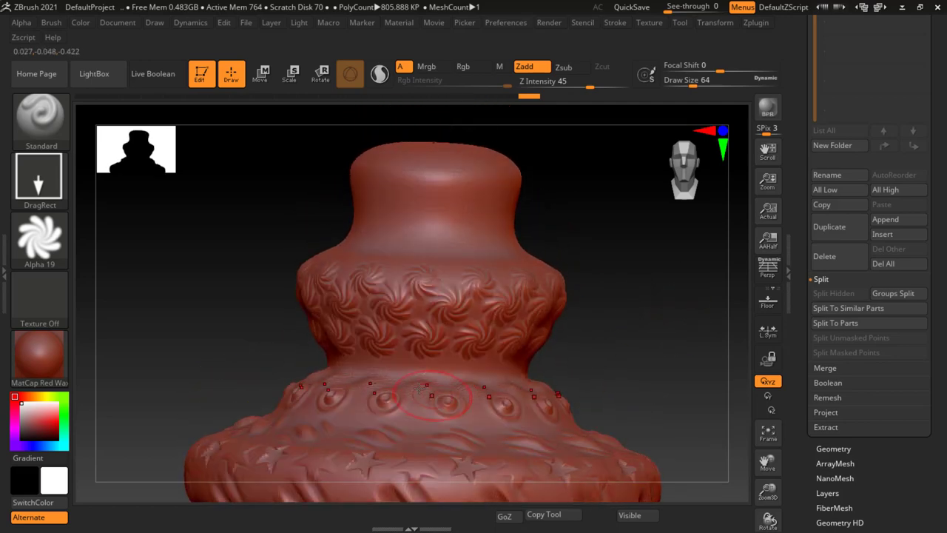
drag(440, 376, 427, 388)
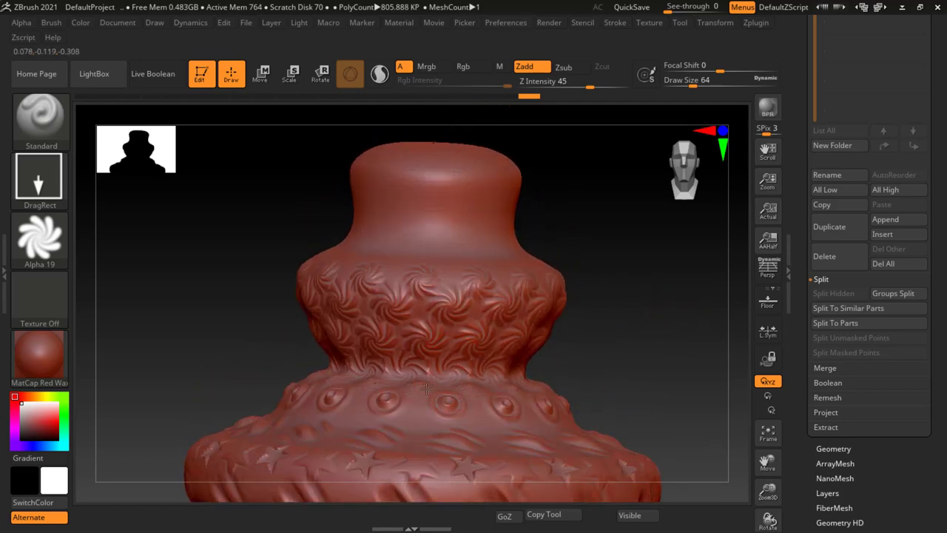
click(40, 239)
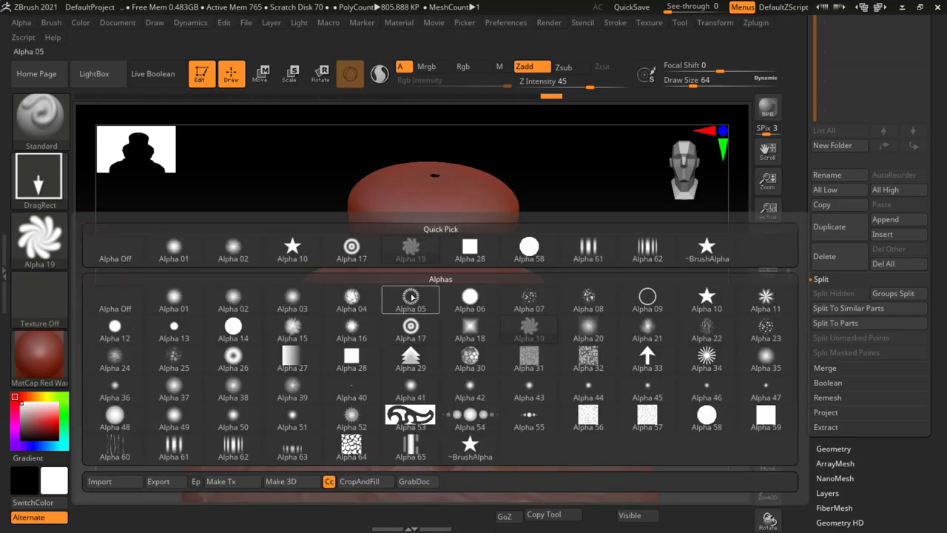
Stamp a band of large eight-petal Alpha 11 flowers around the upper tier
click(412, 297)
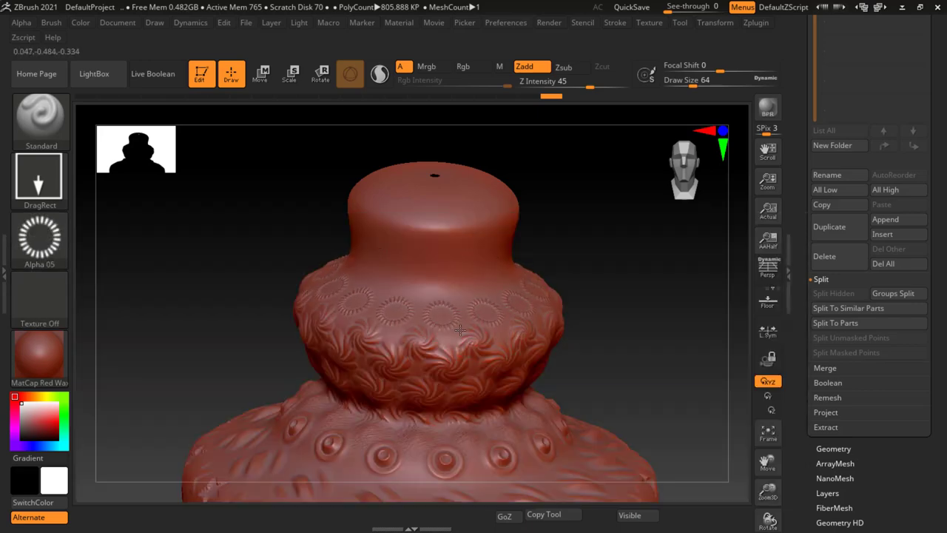
click(39, 238)
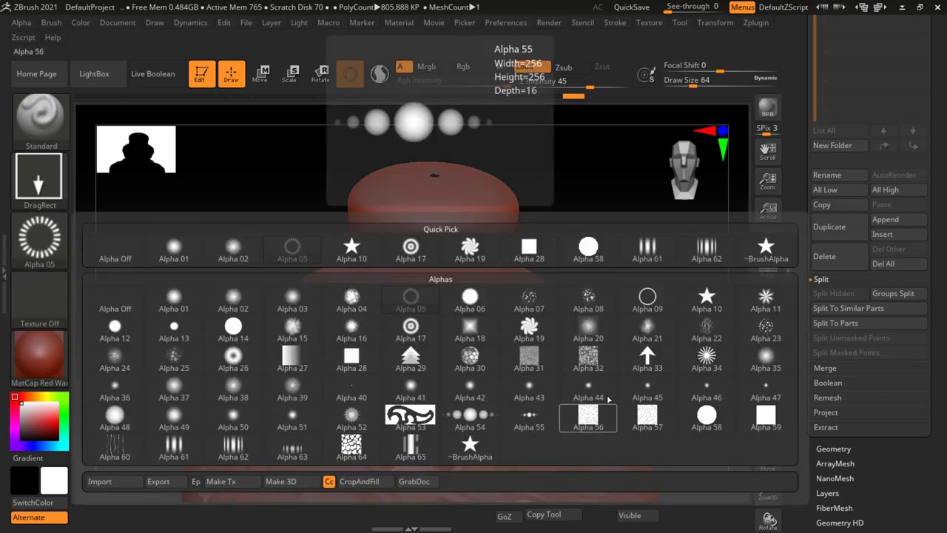
click(766, 299)
drag(446, 289, 461, 300)
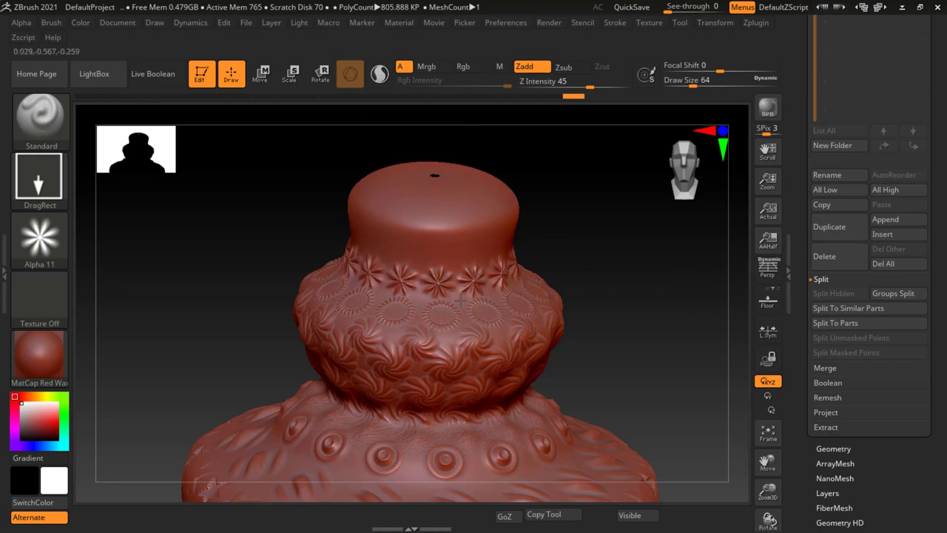
drag(575, 300, 585, 259)
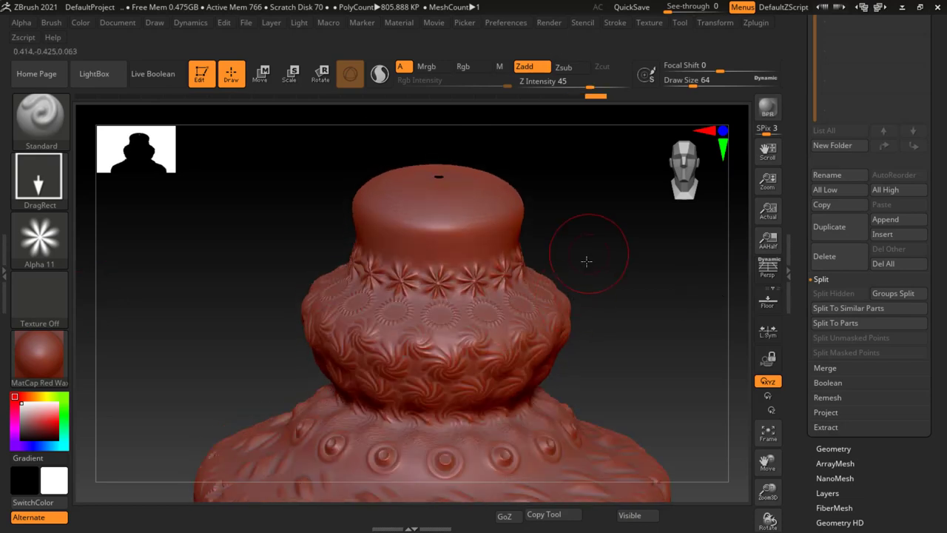
Stamp a ring of Alpha 33 arrows around the top rim, then orbit to the underside
click(39, 247)
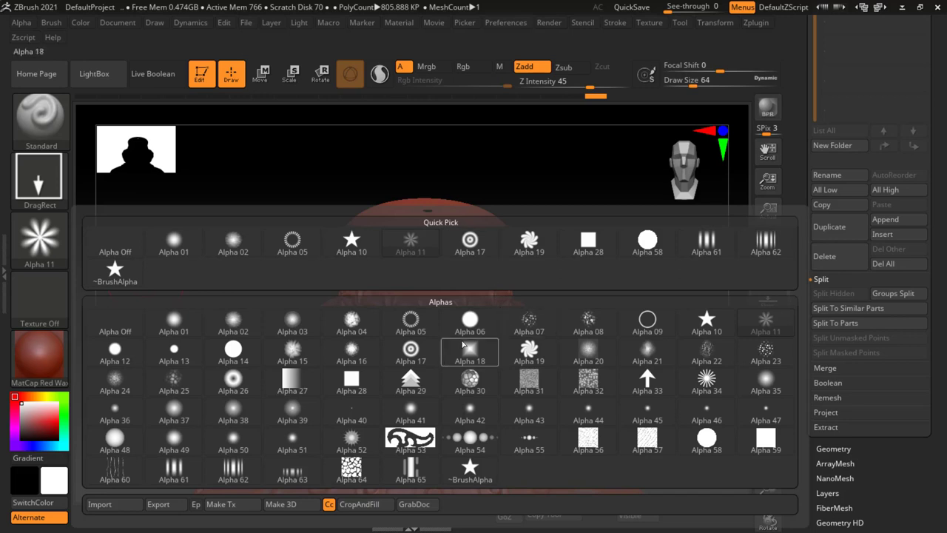
click(647, 382)
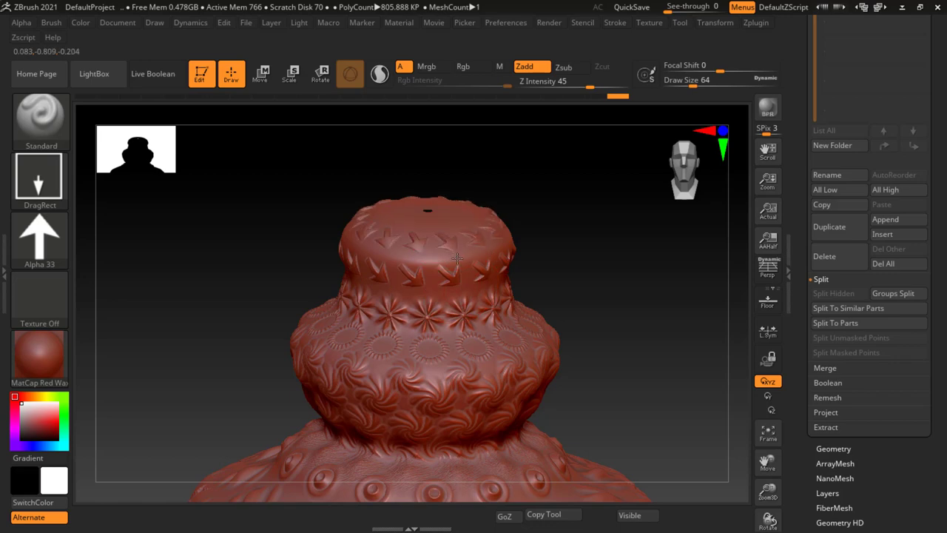
drag(457, 257, 463, 262)
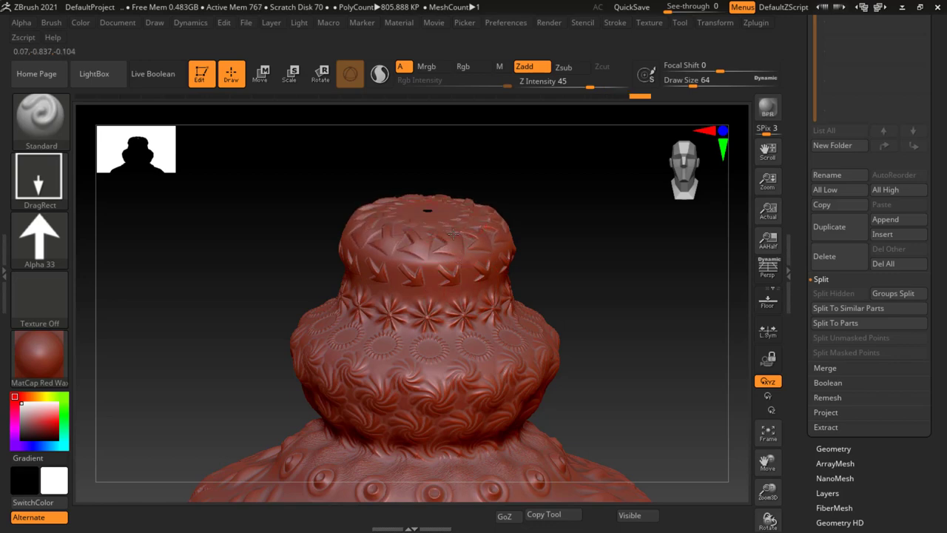
key(f)
mouse_move(581, 313)
mouse_down()
mouse_move(578, 302)
mouse_move(48, 270)
mouse_up()
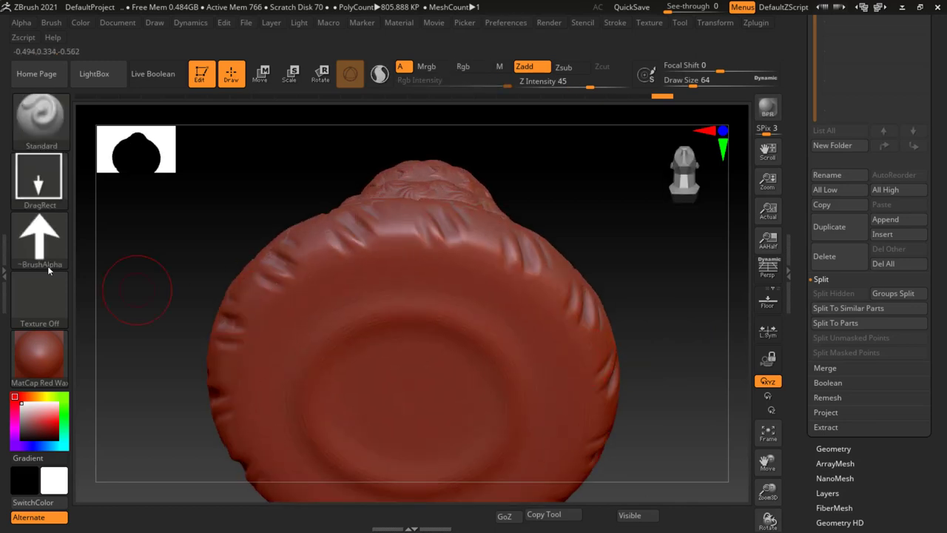
Stamp a large Alpha 09 ring with a rosette inside on the underside, then return to side view
click(51, 248)
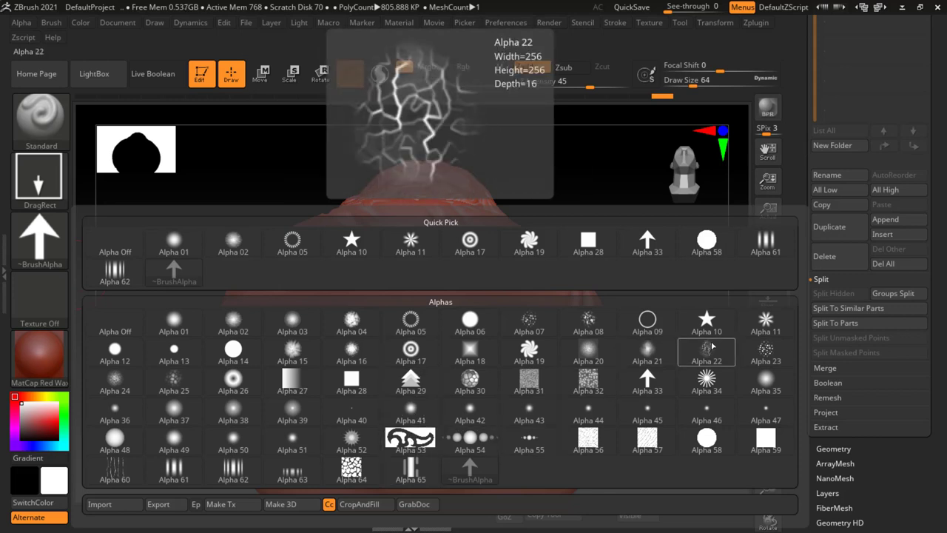
click(648, 321)
drag(415, 401, 510, 479)
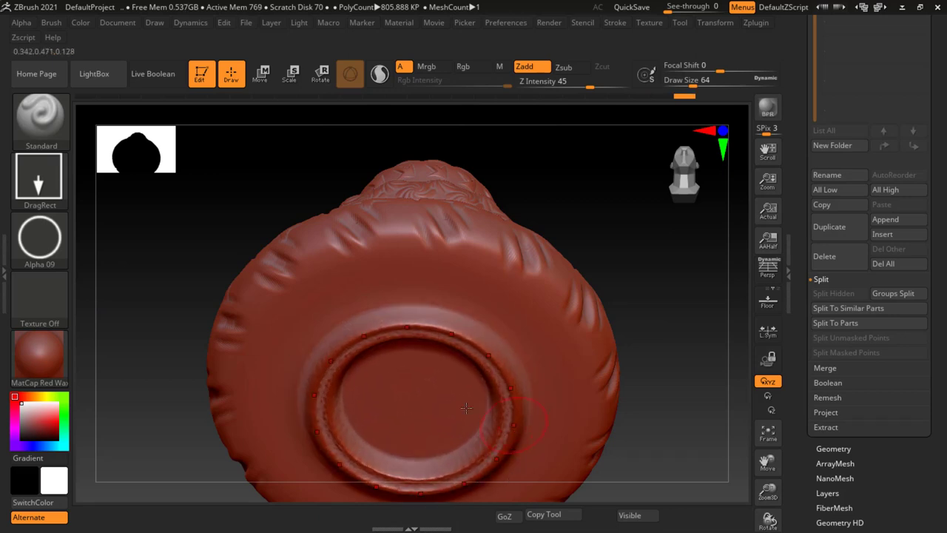
drag(415, 415, 454, 467)
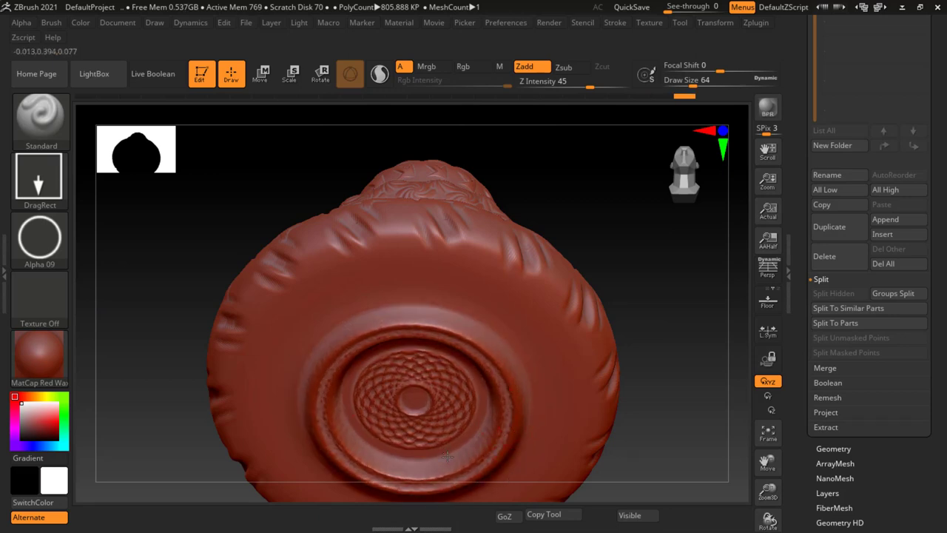
drag(416, 400, 569, 409)
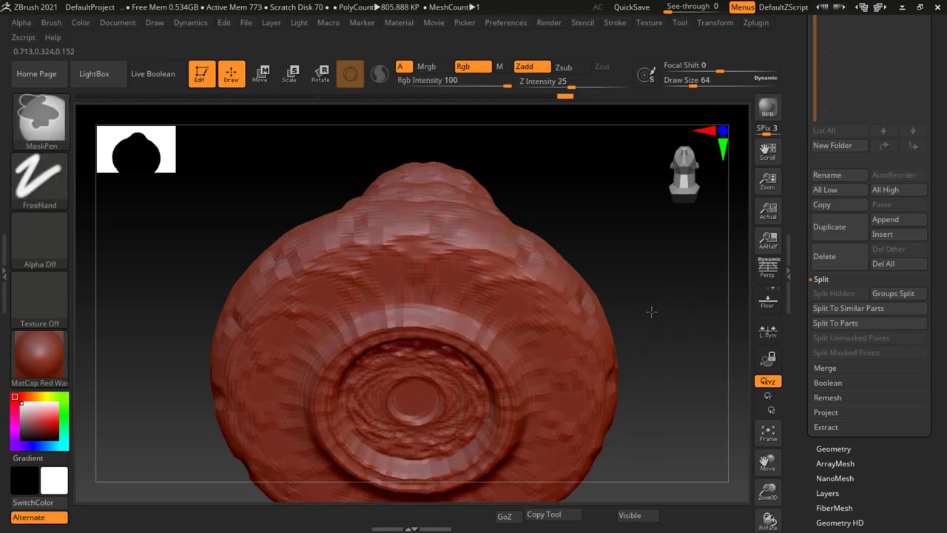
key(f)
mouse_move(585, 216)
mouse_down()
mouse_move(609, 246)
mouse_move(582, 272)
mouse_up()
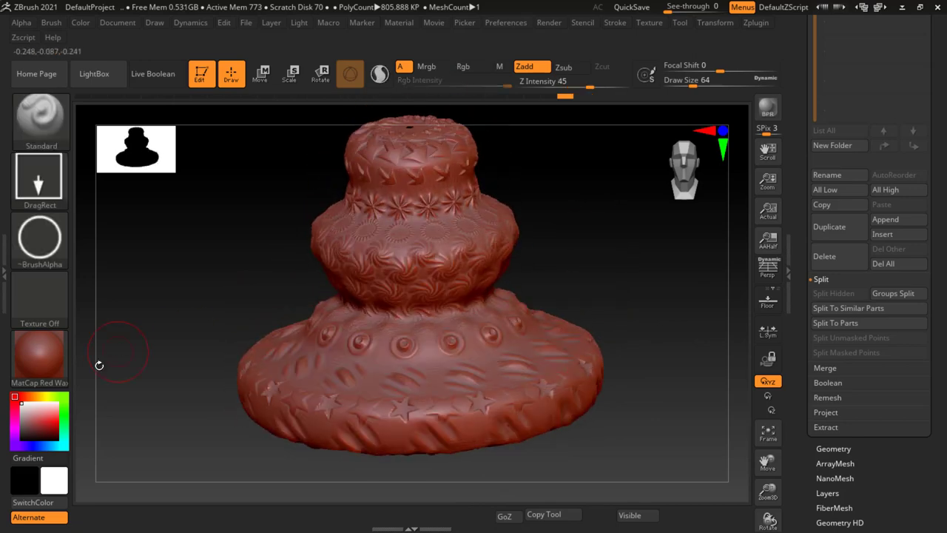
Try the Chrome BlueTint and Droplet materials, turning the vase to judge each
click(53, 360)
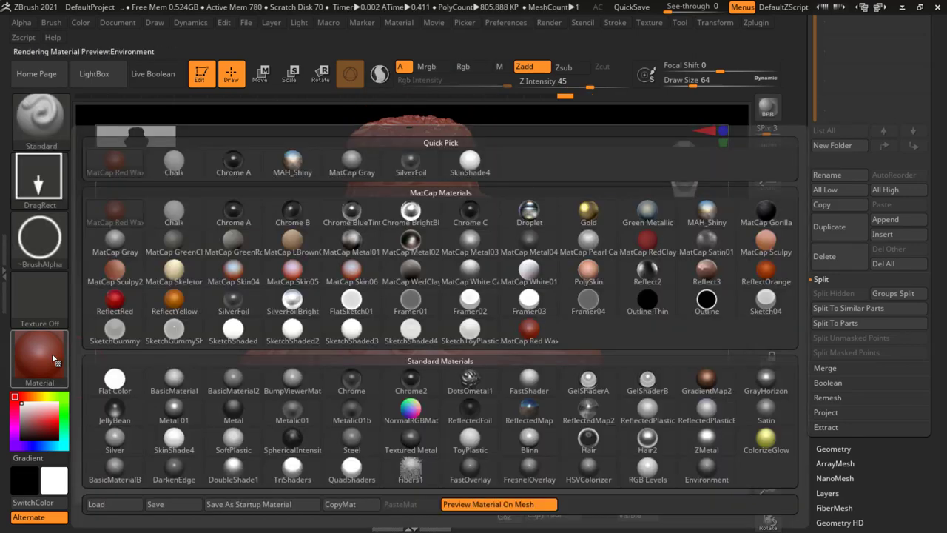
click(351, 212)
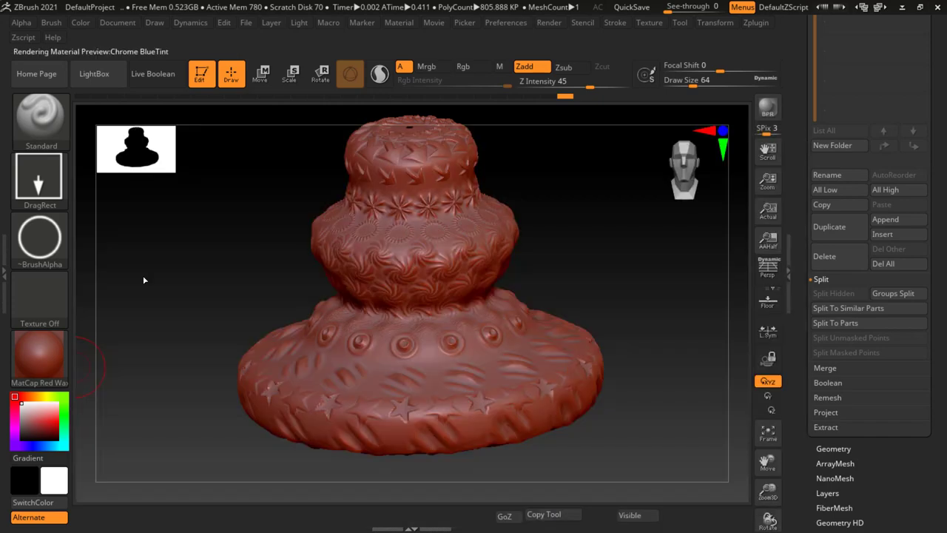
mouse_move(586, 334)
mouse_down()
mouse_move(585, 293)
mouse_move(611, 286)
mouse_move(578, 292)
mouse_up()
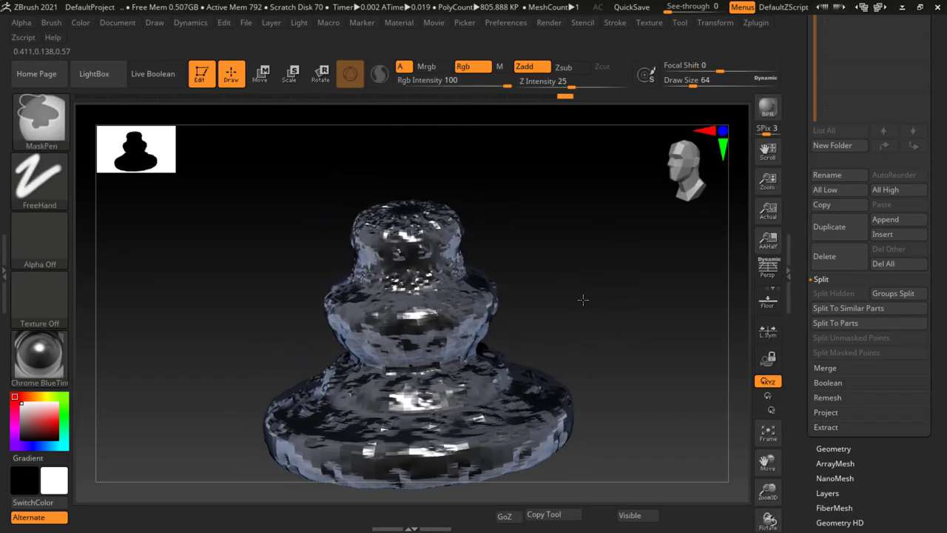
click(39, 353)
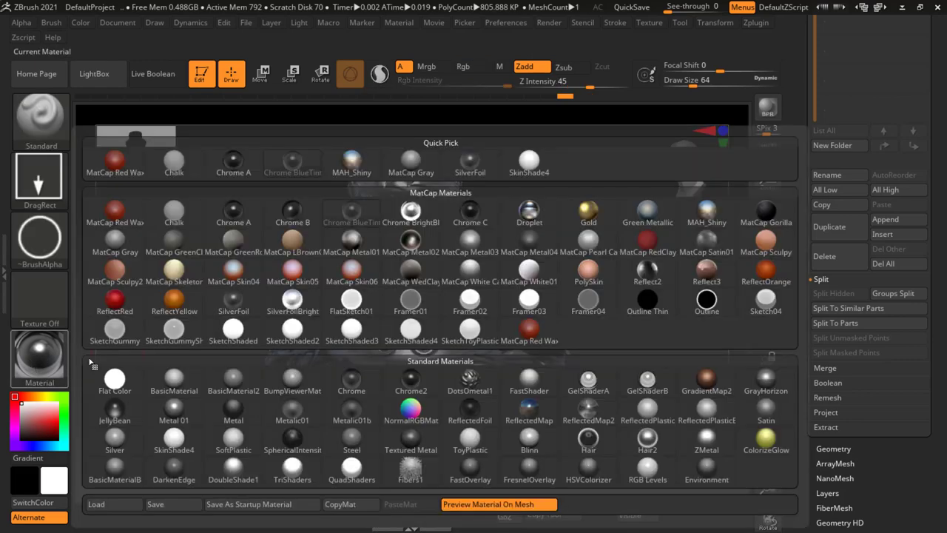
click(538, 214)
mouse_move(539, 211)
mouse_down()
mouse_move(545, 243)
mouse_move(520, 217)
mouse_move(563, 203)
mouse_up()
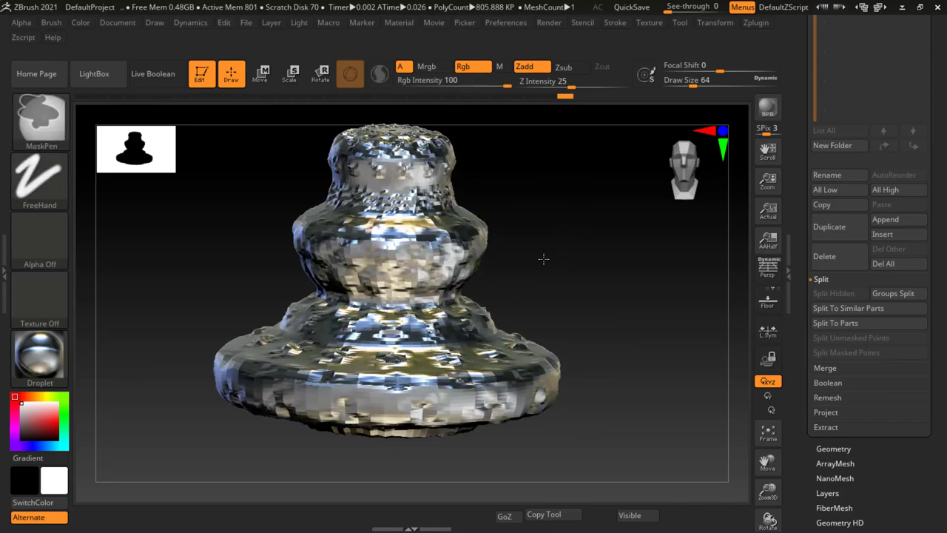
mouse_move(544, 258)
alt+mouse_down()
mouse_move(525, 207)
mouse_move(574, 279)
mouse_move(641, 275)
mouse_move(634, 319)
alt+mouse_up()
mouse_move(605, 279)
mouse_down()
mouse_move(607, 256)
mouse_move(614, 264)
mouse_move(575, 275)
mouse_move(597, 278)
mouse_move(535, 211)
mouse_move(550, 244)
mouse_move(556, 194)
mouse_up()
Apply the MAH_Shiny material and zoom in so the vase fills the view
key(ctrl)
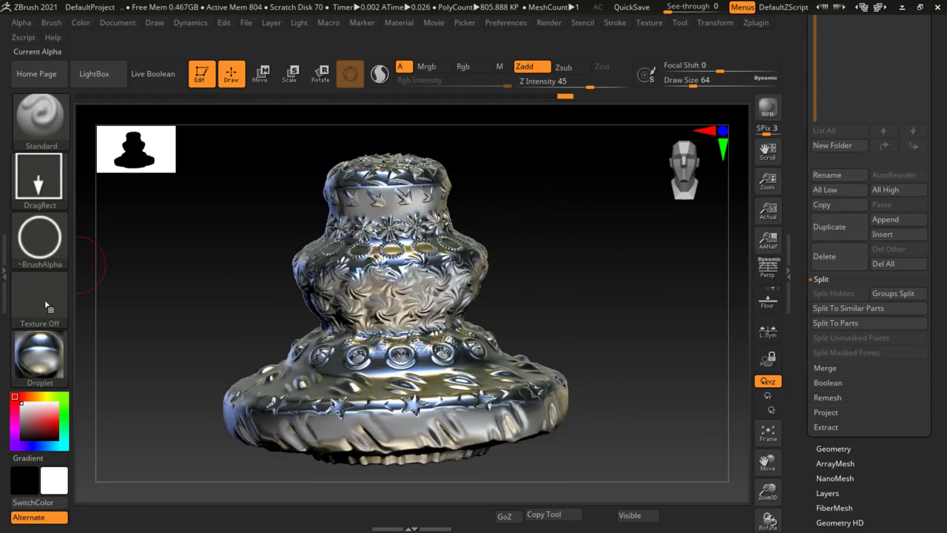
click(39, 355)
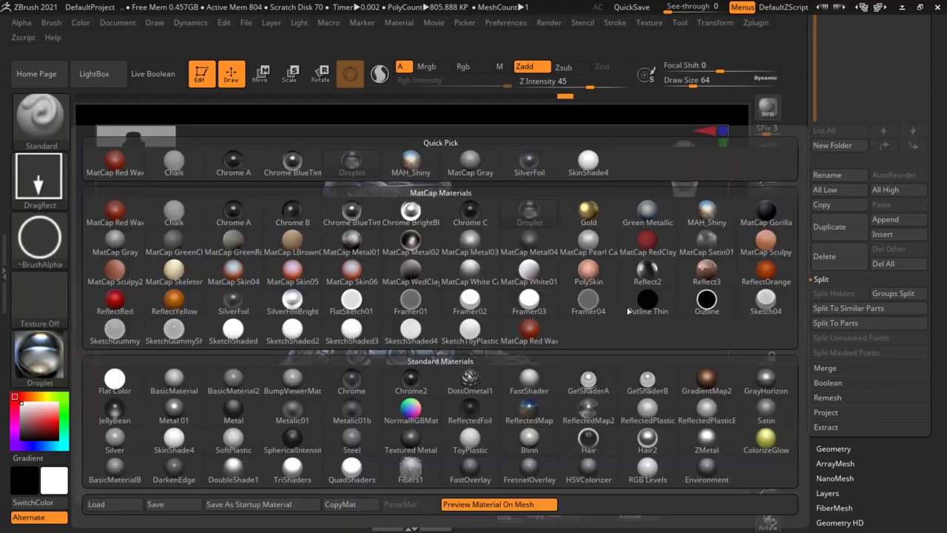
click(706, 215)
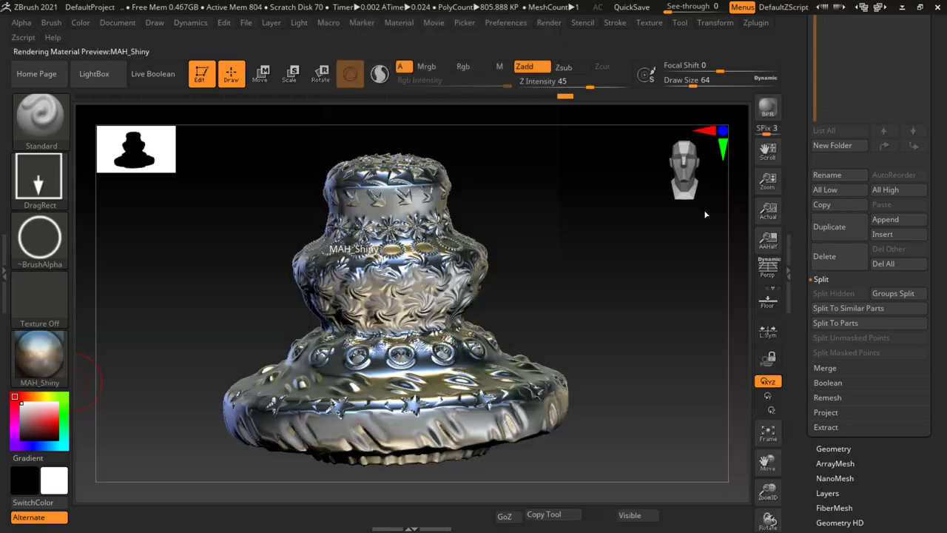
key(ctrl)
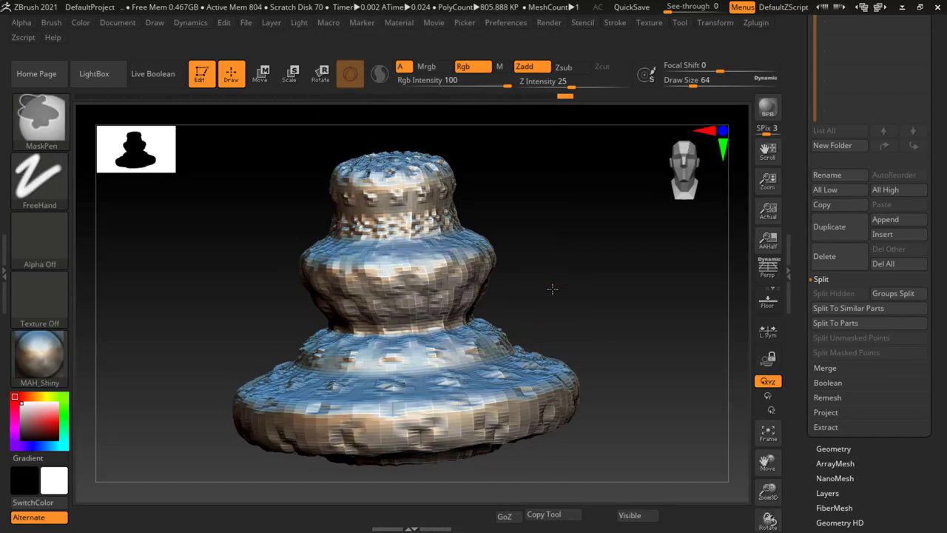
ctrl+right_drag(552, 279, 558, 275)
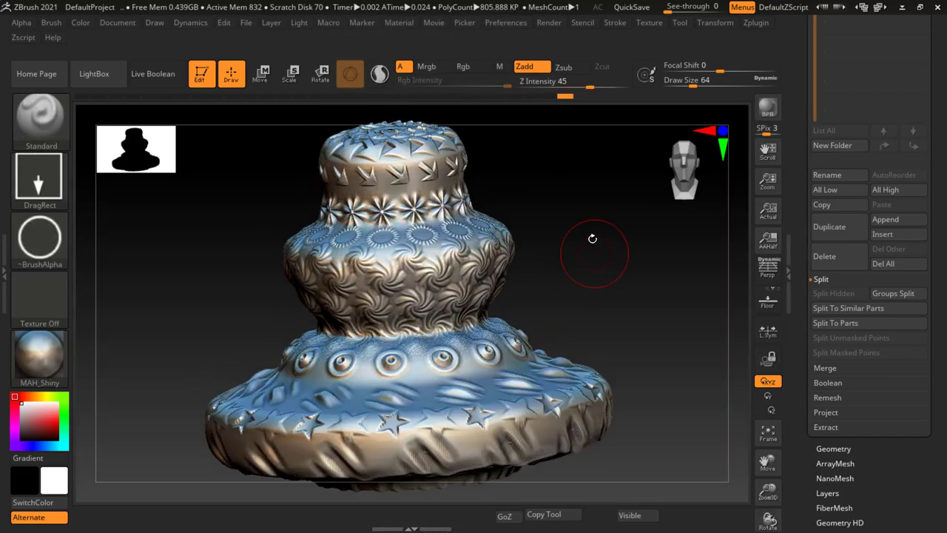
mouse_move(593, 238)
mouse_down()
mouse_move(592, 260)
mouse_move(618, 274)
mouse_move(510, 277)
mouse_move(609, 227)
mouse_move(649, 225)
mouse_move(646, 235)
mouse_up()
click(698, 160)
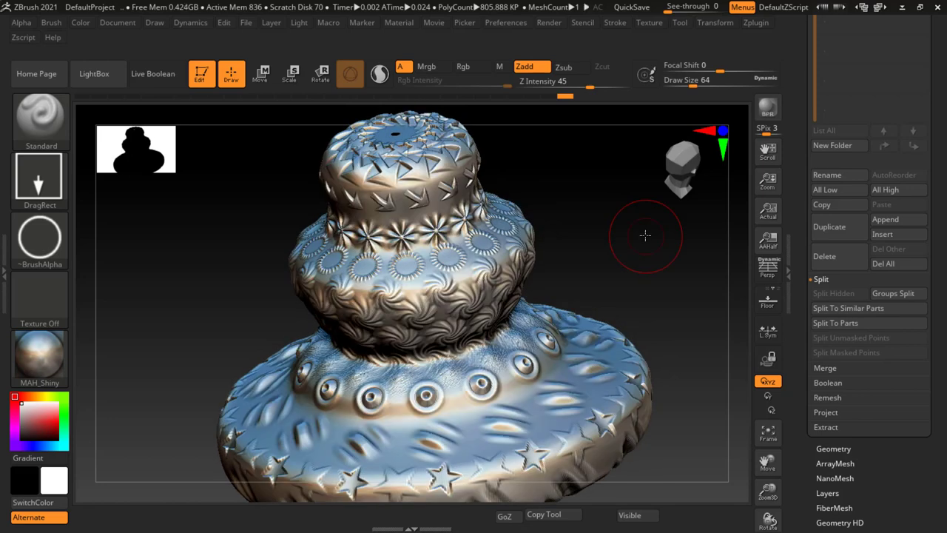